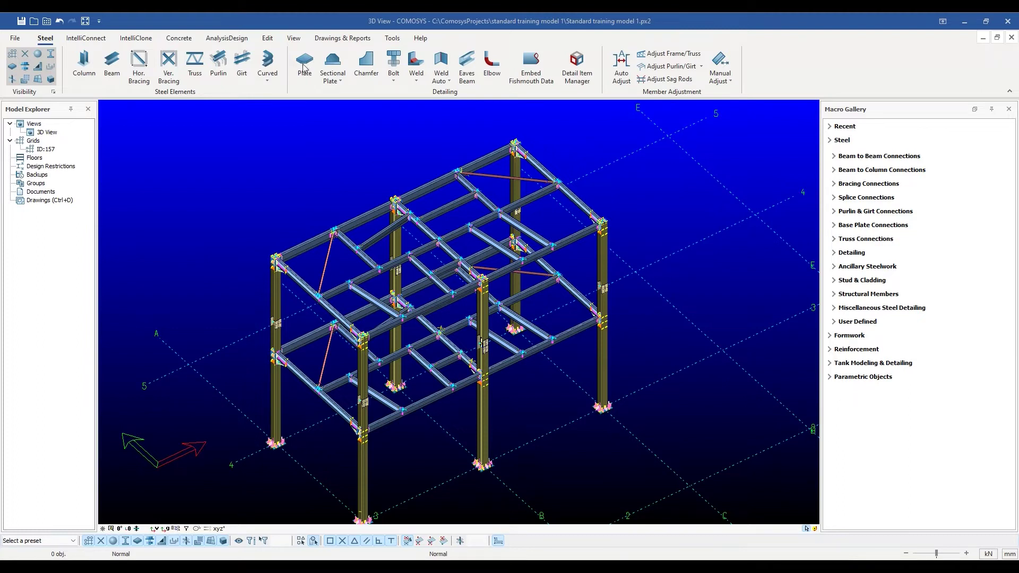
Examine the end plates, stiffeners and cap plate at the far roof-level column-to-beam corner of the steel frame.
left_click(336, 83)
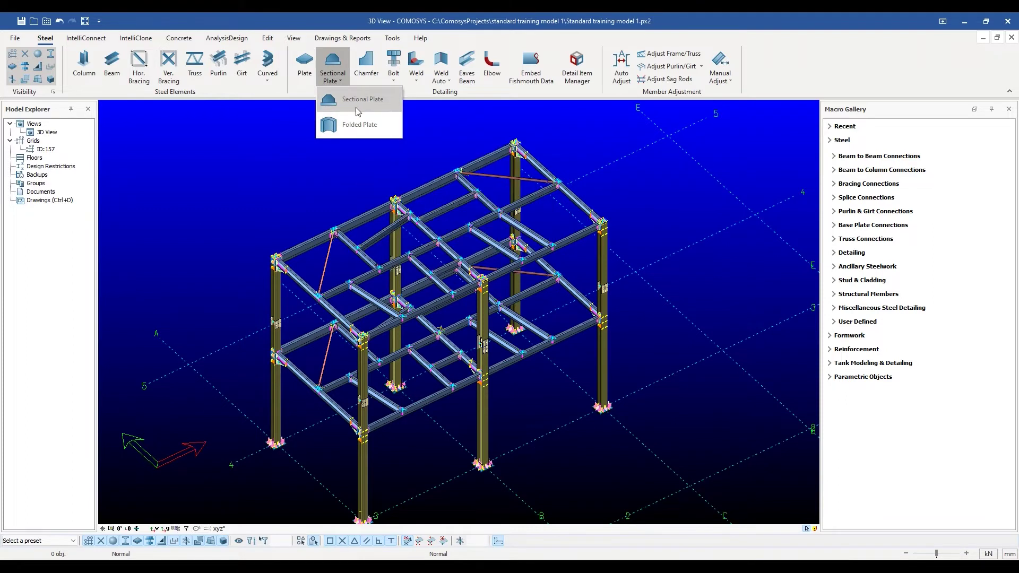
left_click(462, 167)
scroll(502, 164, "up", 5)
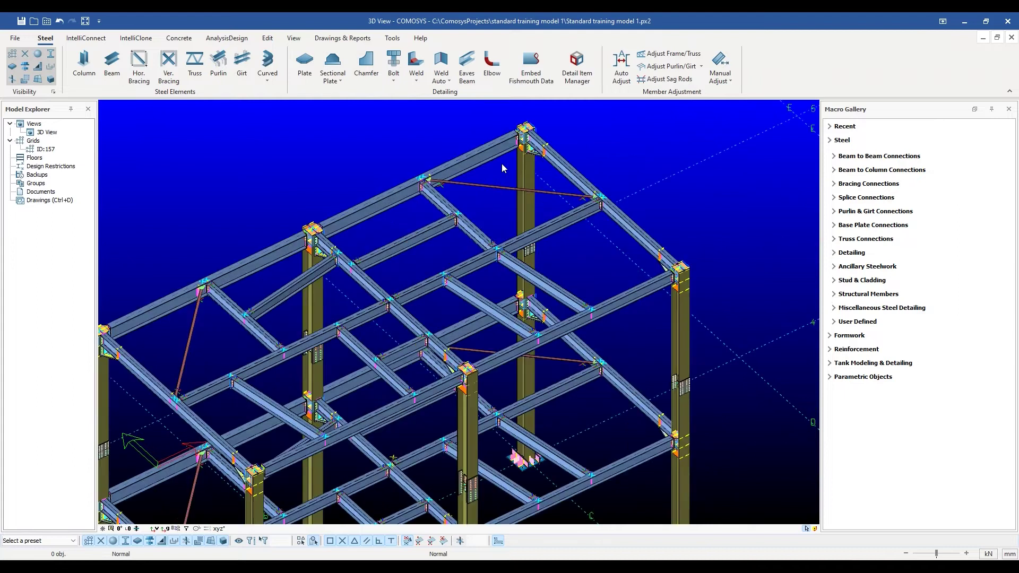
scroll(515, 169, "up", 3)
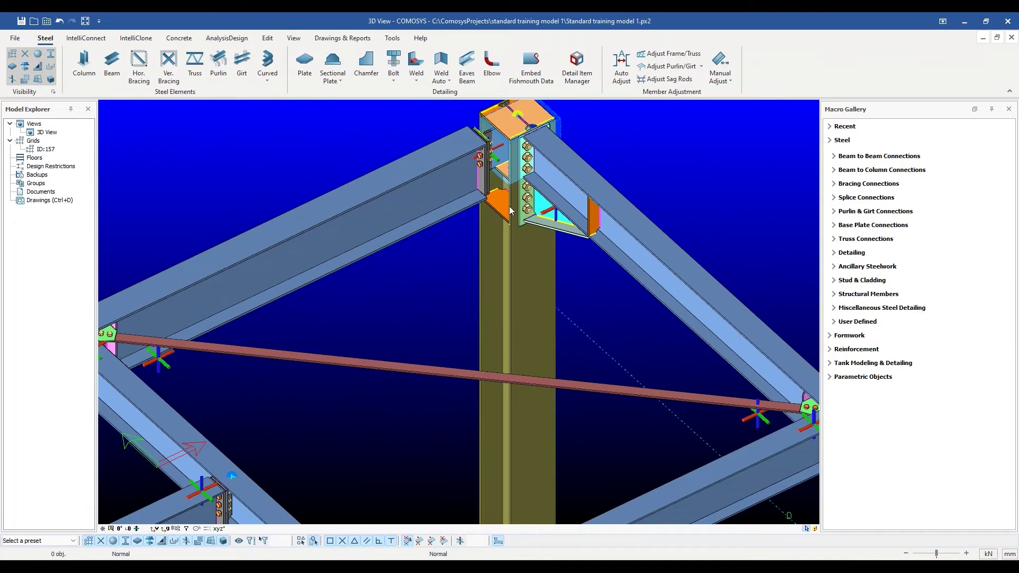
scroll(527, 250, "up", 5)
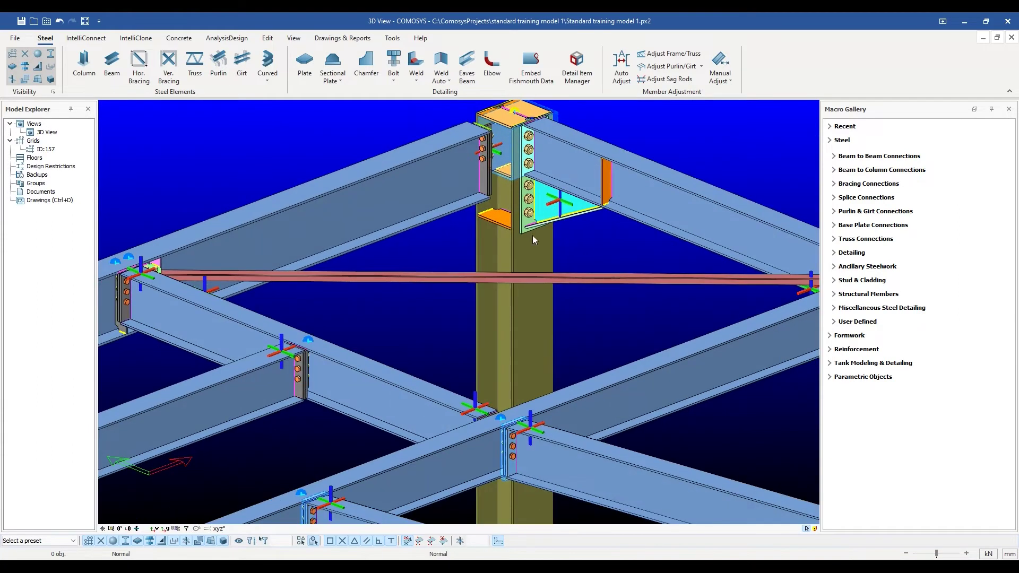
scroll(678, 148, "down", 4)
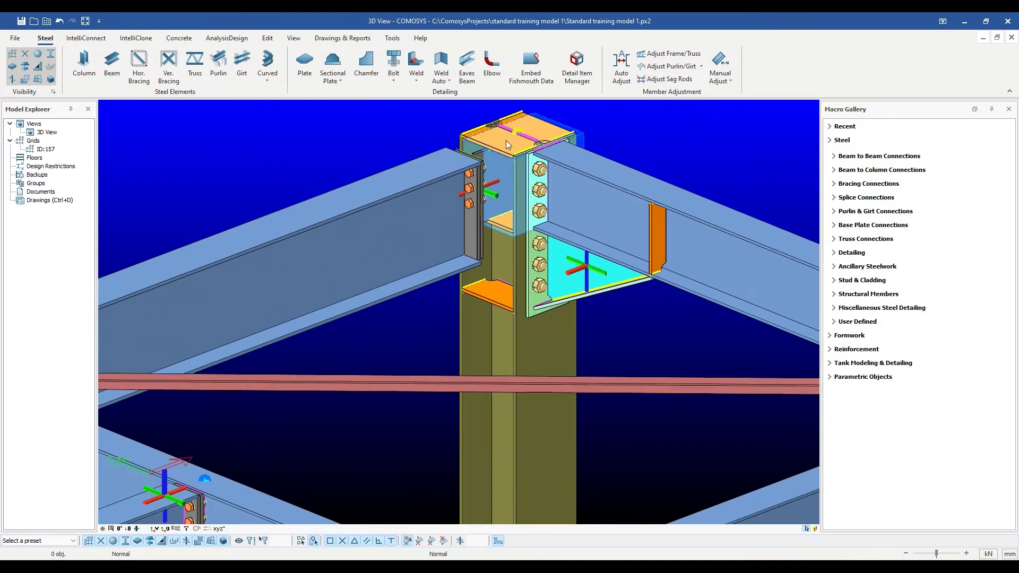
scroll(546, 249, "down", 5)
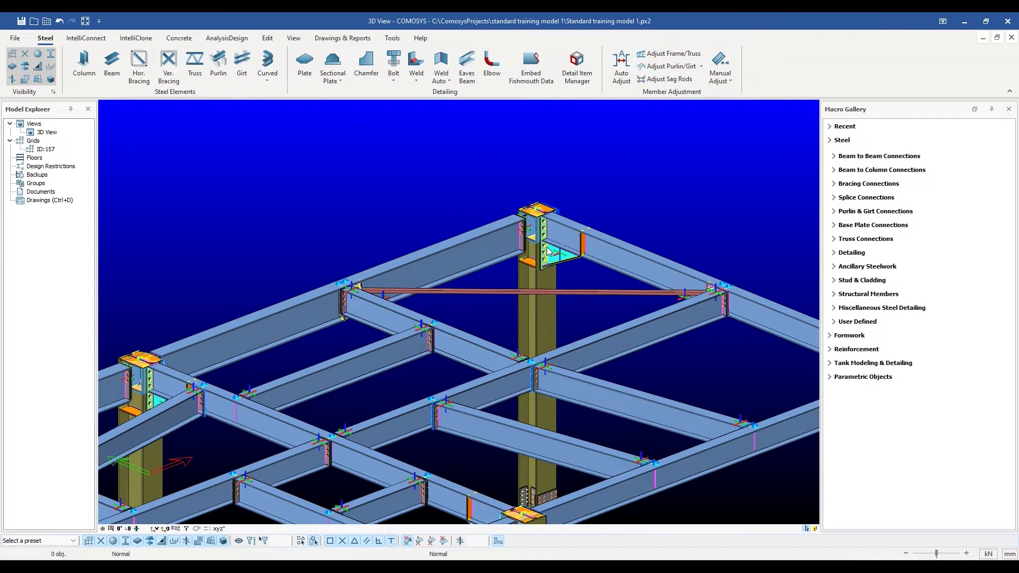
scroll(547, 250, "down", 5)
scroll(624, 231, "down", 6)
Create a triangular plate on the ground grid using points B2 and B1 and a third point near grid A.
left_click(305, 64)
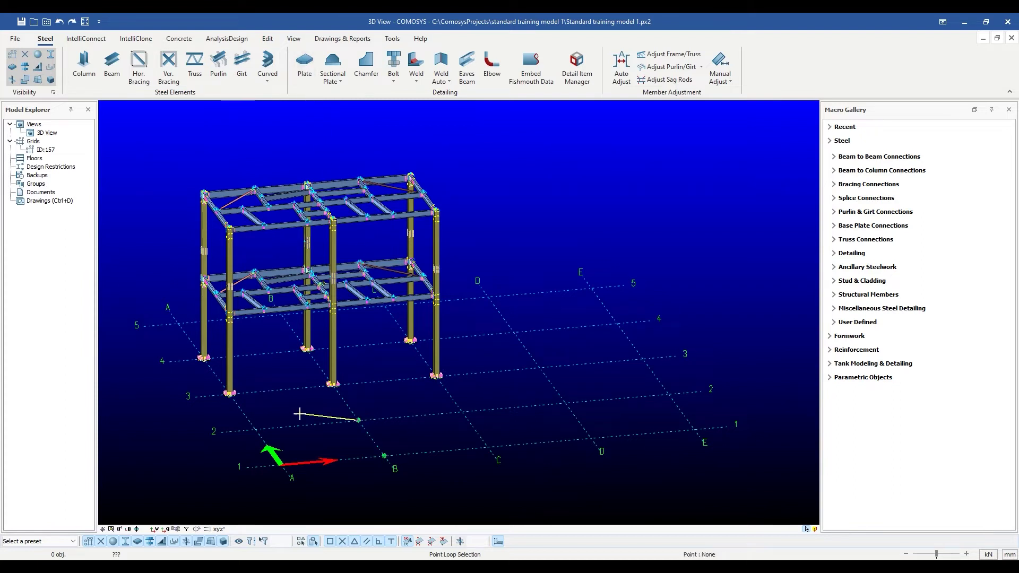
left_click(381, 455)
scroll(387, 454, "up", 2)
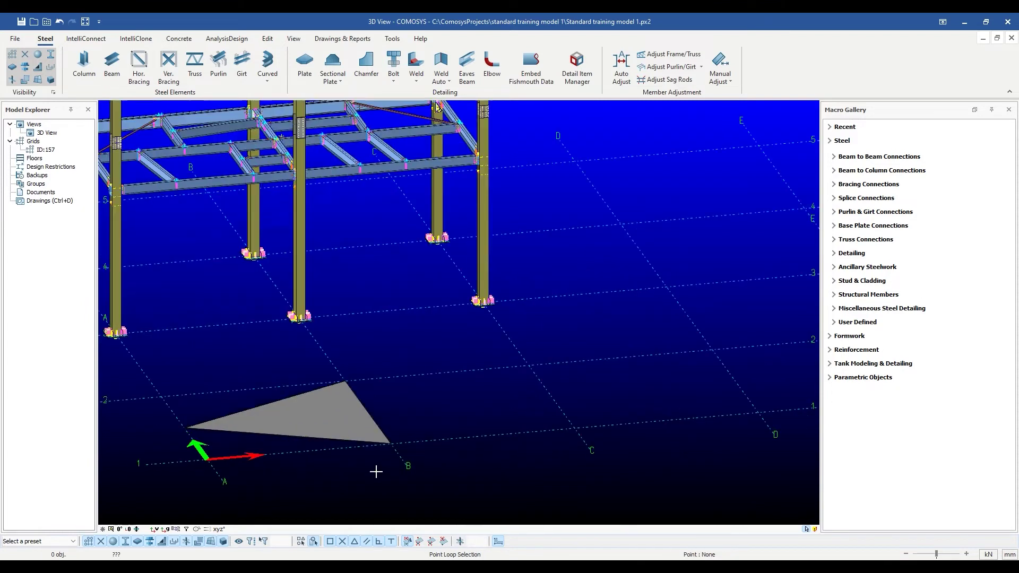
Create a rectangular plate on the ground grid through the corners of the bay between grids C–D and 1–2.
scroll(366, 457, "up", 2)
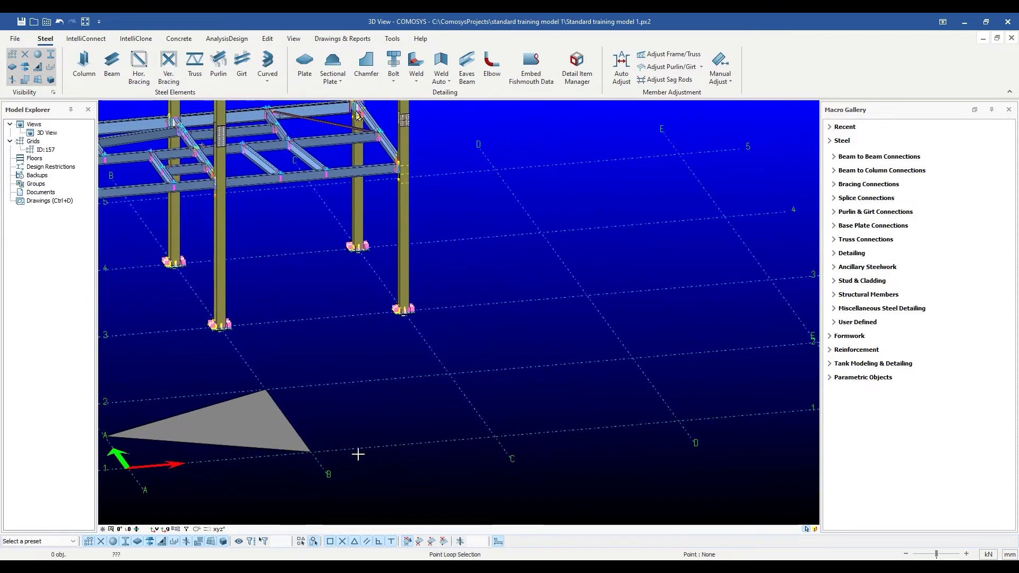
left_click(679, 422)
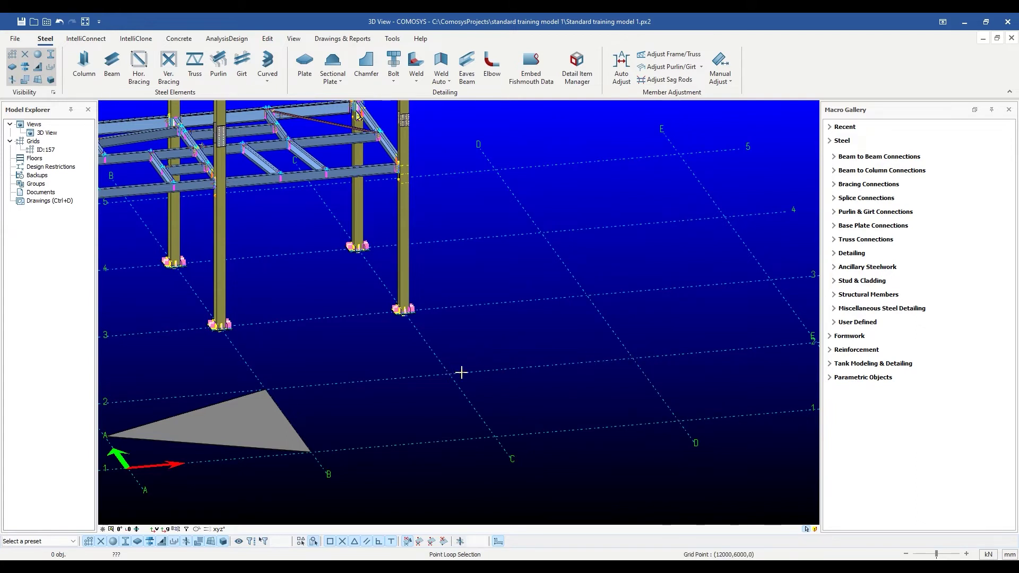
left_click(677, 421)
scroll(677, 421, "down", 5)
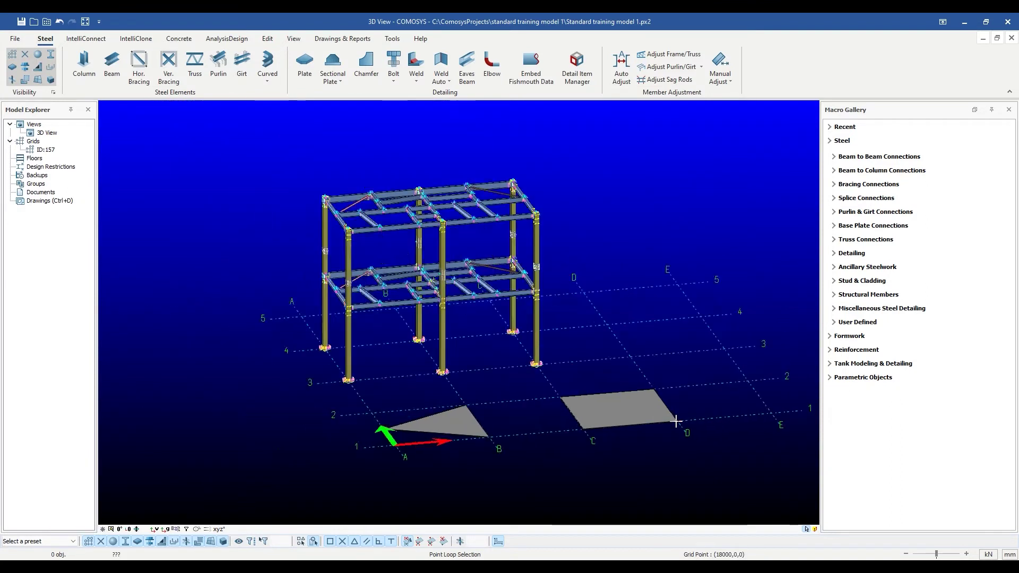
Try to create a non-planar plate through grid points D3 and D4 and points up the column at grid C3.
scroll(660, 428, "up", 5)
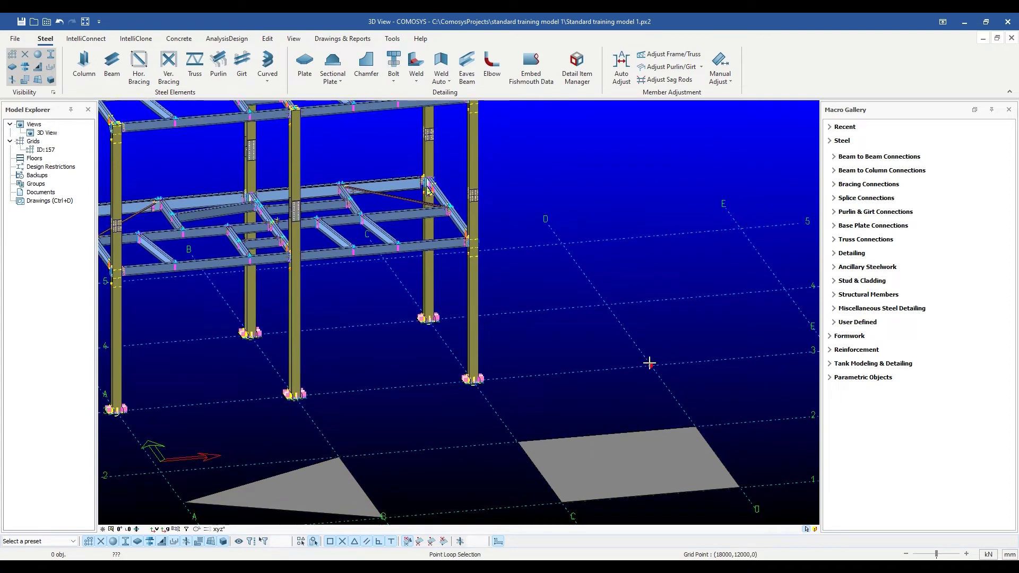
left_click(650, 364)
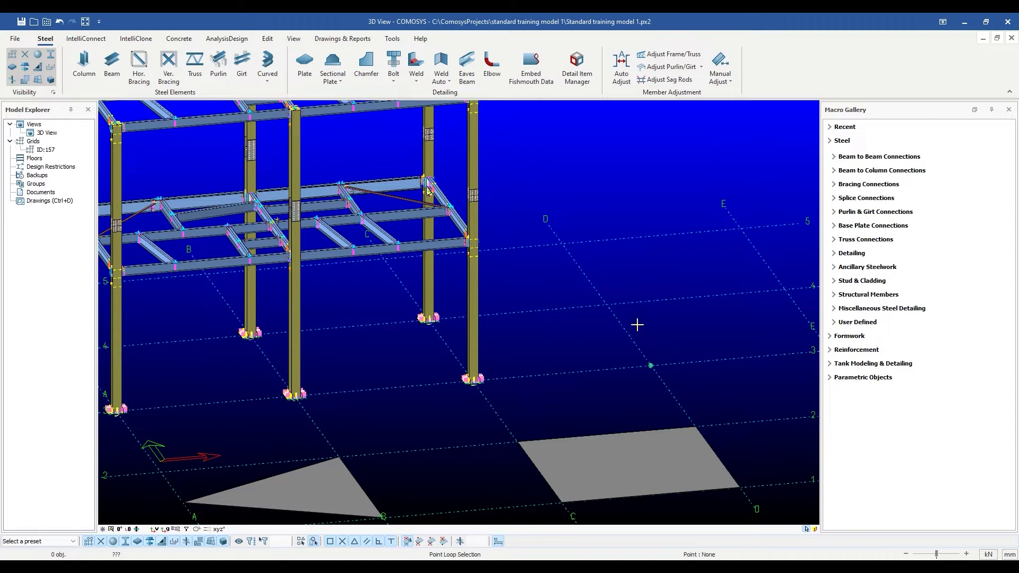
left_click(603, 304)
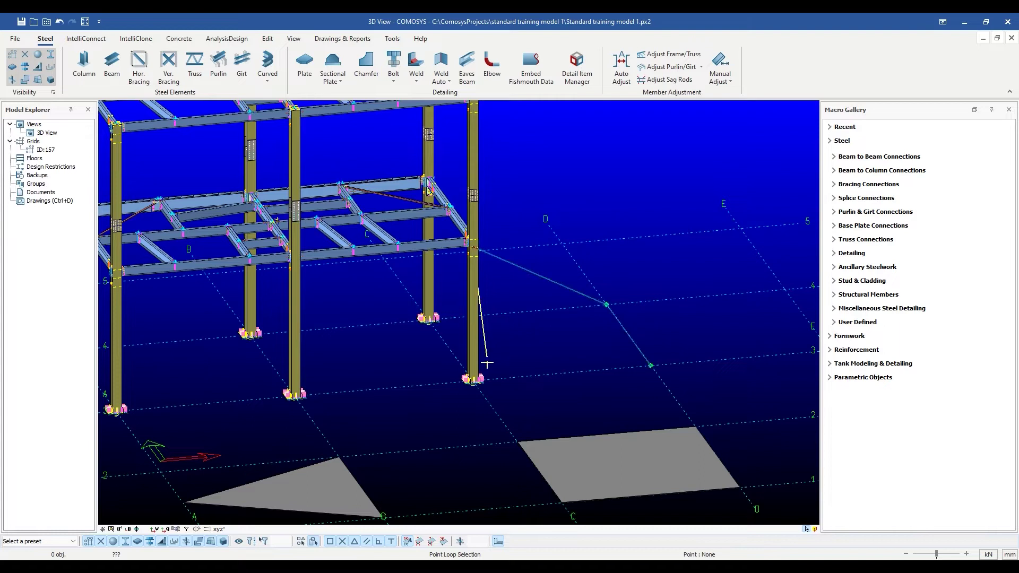
left_click(651, 366)
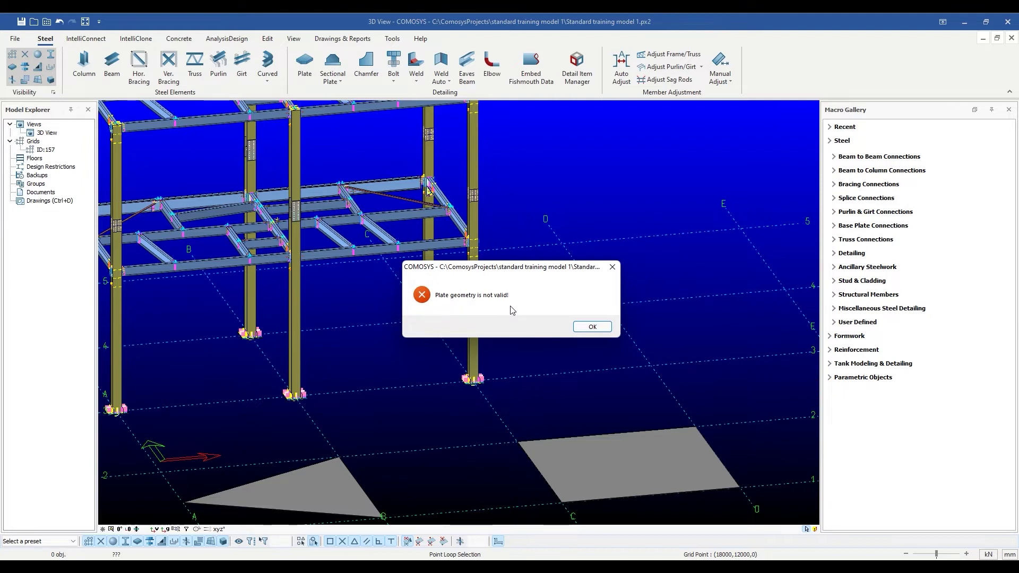
left_click(612, 267)
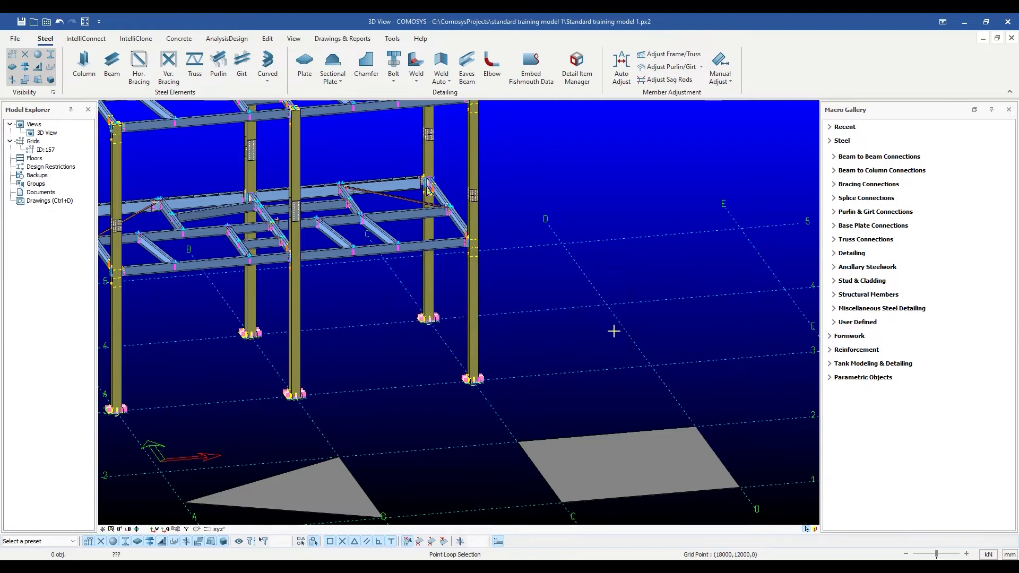
Review the geometry properties of the rectangular plate between grids C and D, and close them without changes.
scroll(613, 332, "down", 5)
double_click(585, 433)
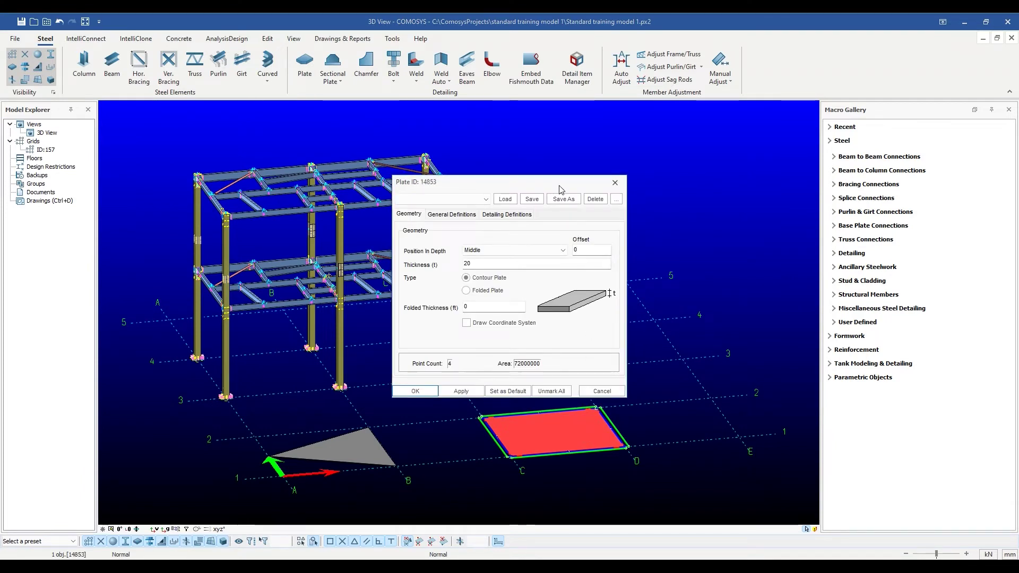
left_click_drag(558, 187, 678, 165)
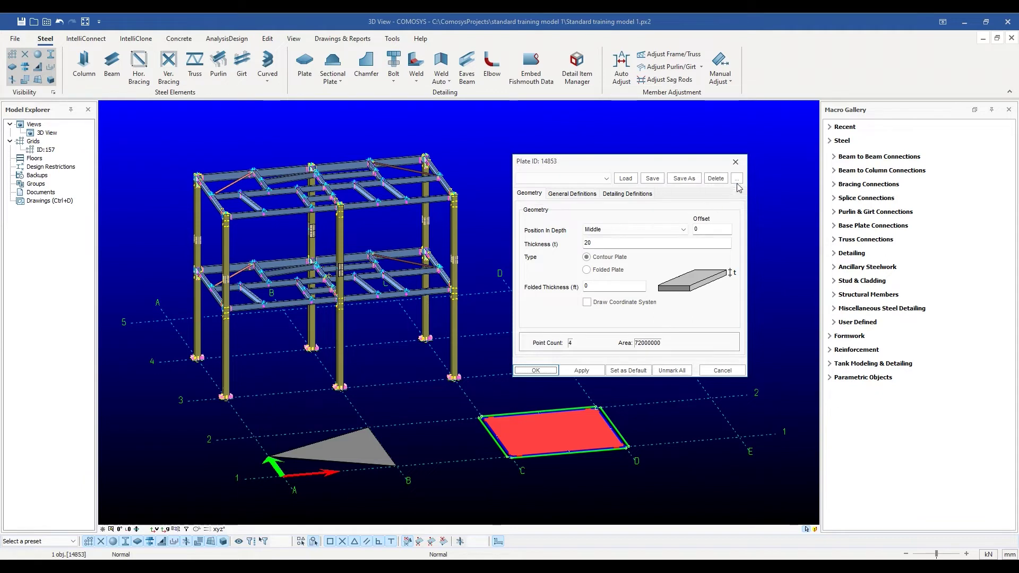
left_click(736, 162)
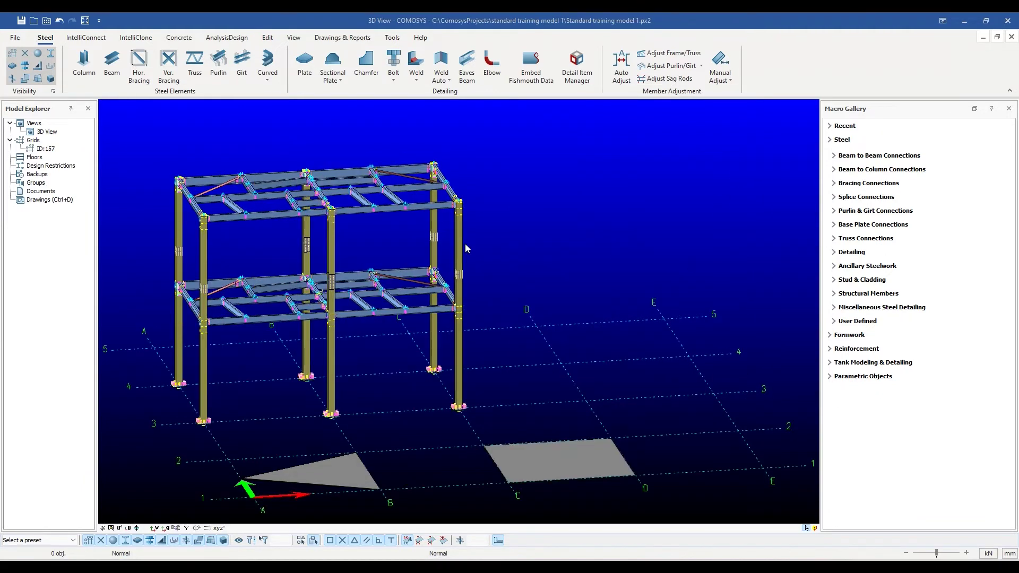
Review the profile properties of the upper column at grid C3, and close them without changes.
double_click(460, 242)
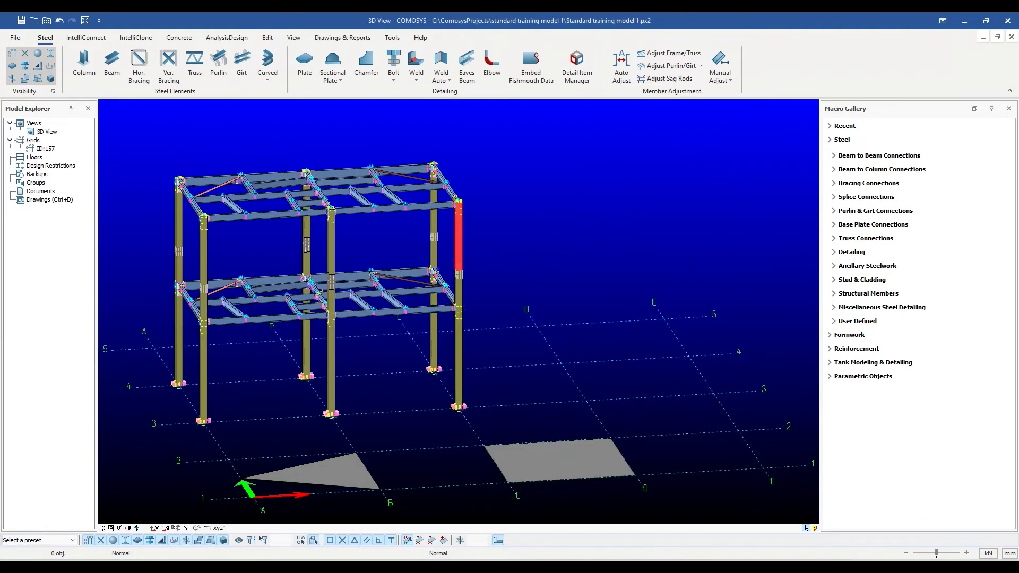
left_click_drag(601, 104, 614, 94)
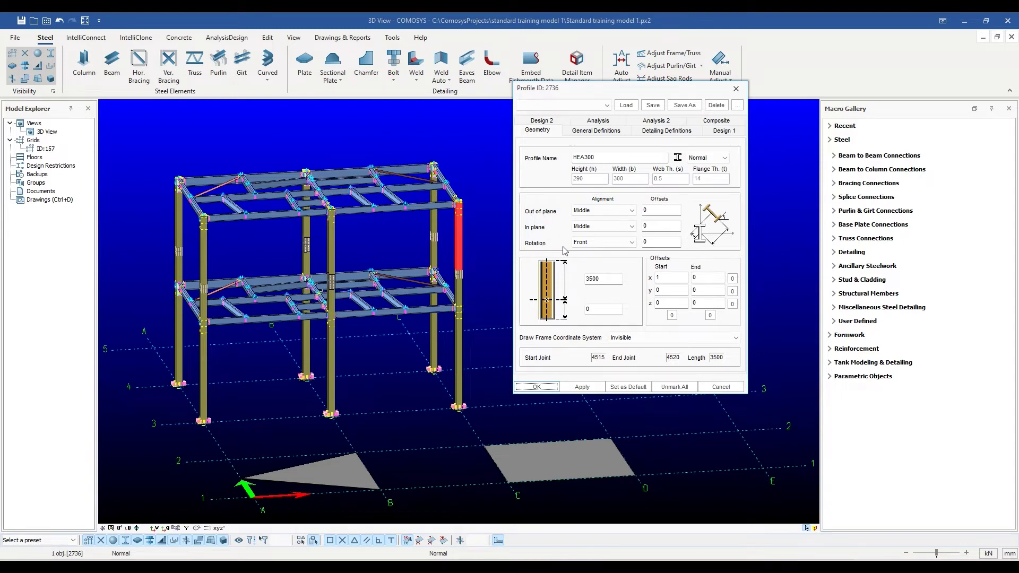
left_click(736, 88)
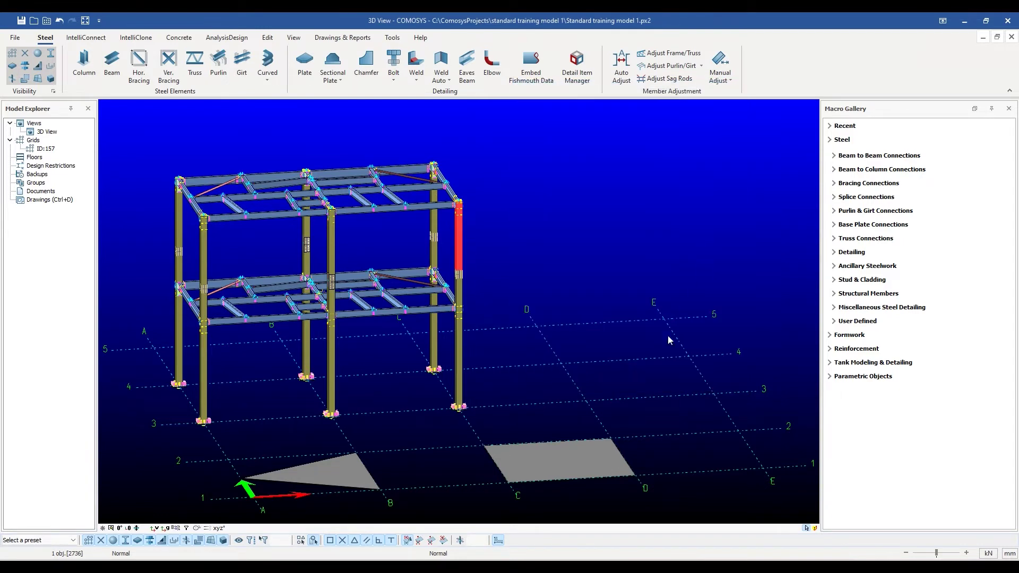
Set the rectangular plate's position in depth to Middle and apply it while viewing the plate at a low angle.
double_click(576, 459)
left_click_drag(511, 186, 654, 165)
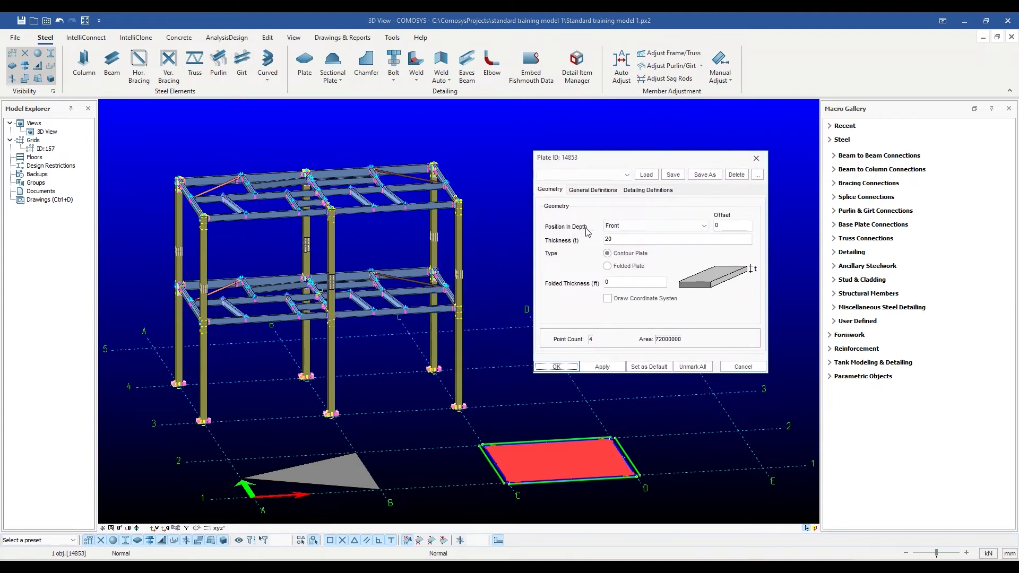
scroll(552, 421, "up", 5)
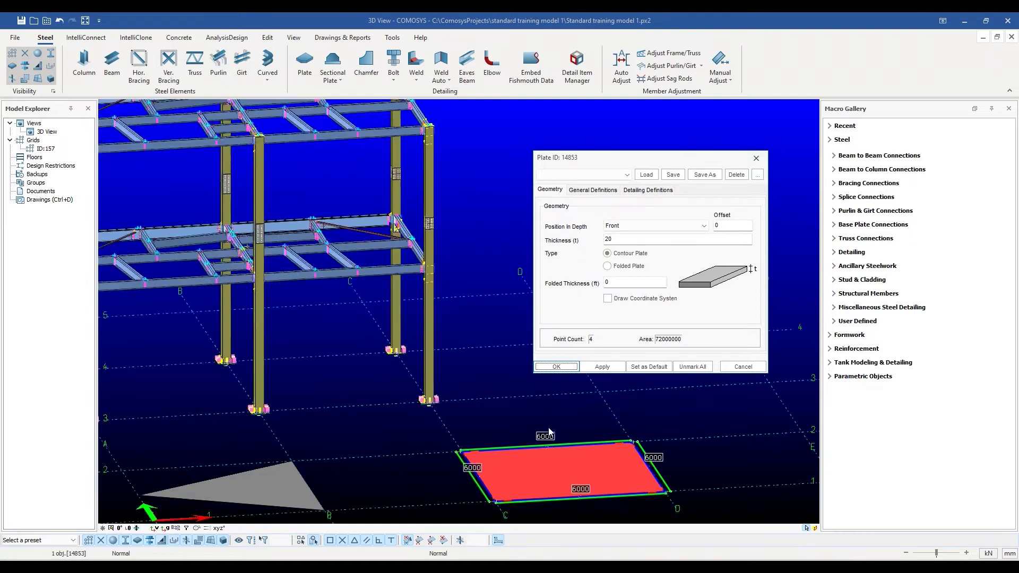
middle_click_drag(562, 505, 563, 486)
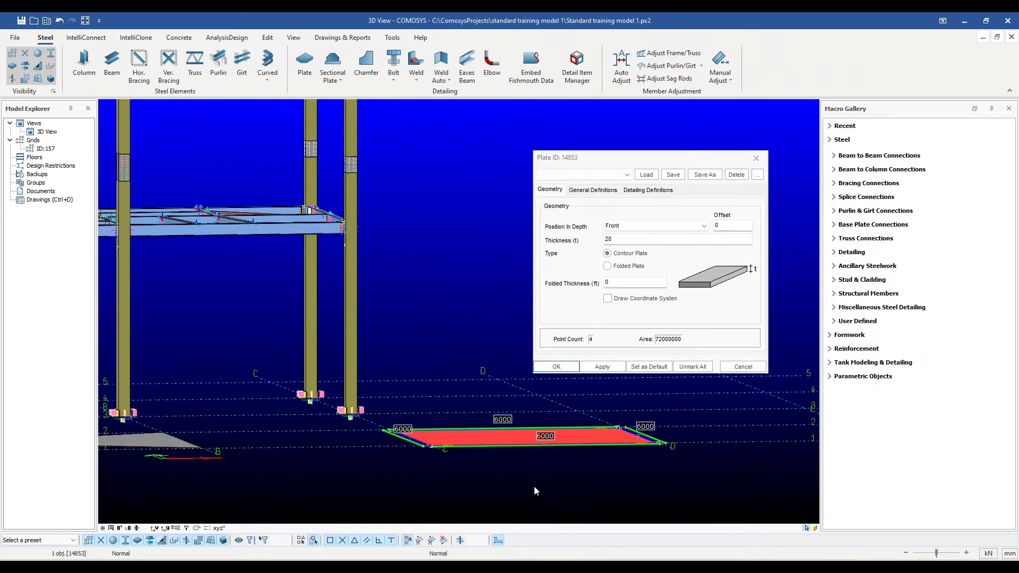
scroll(531, 467, "up", 3)
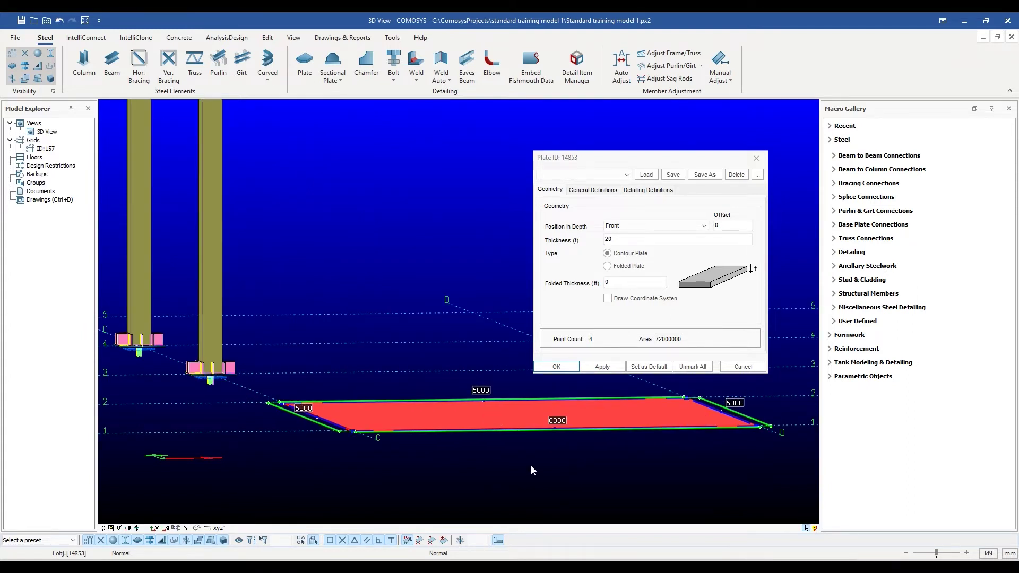
left_click(689, 226)
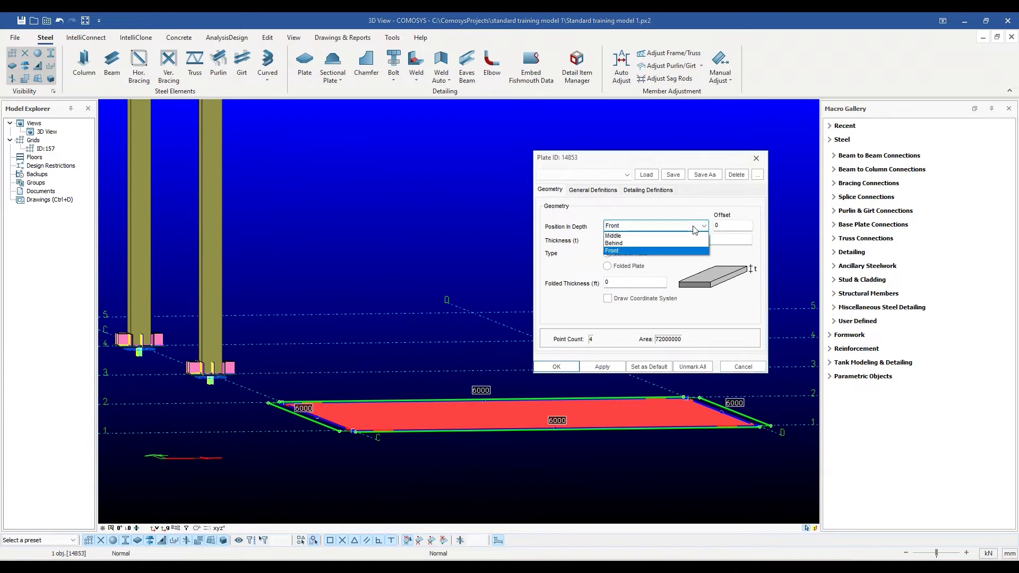
left_click(665, 237)
left_click(603, 367)
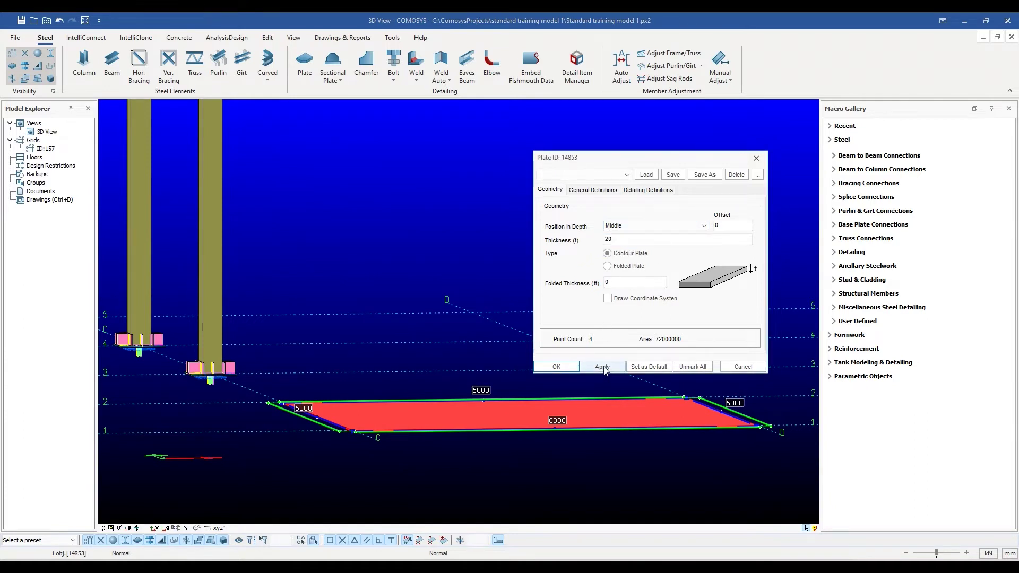
Apply the Front position in depth to the rectangular plate.
left_click(695, 227)
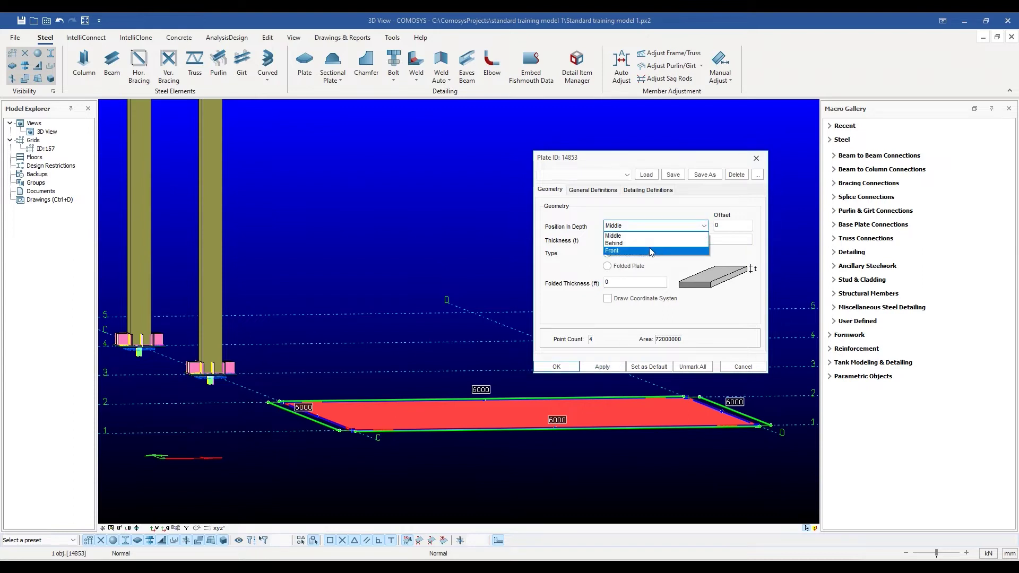
left_click(647, 252)
left_click(597, 367)
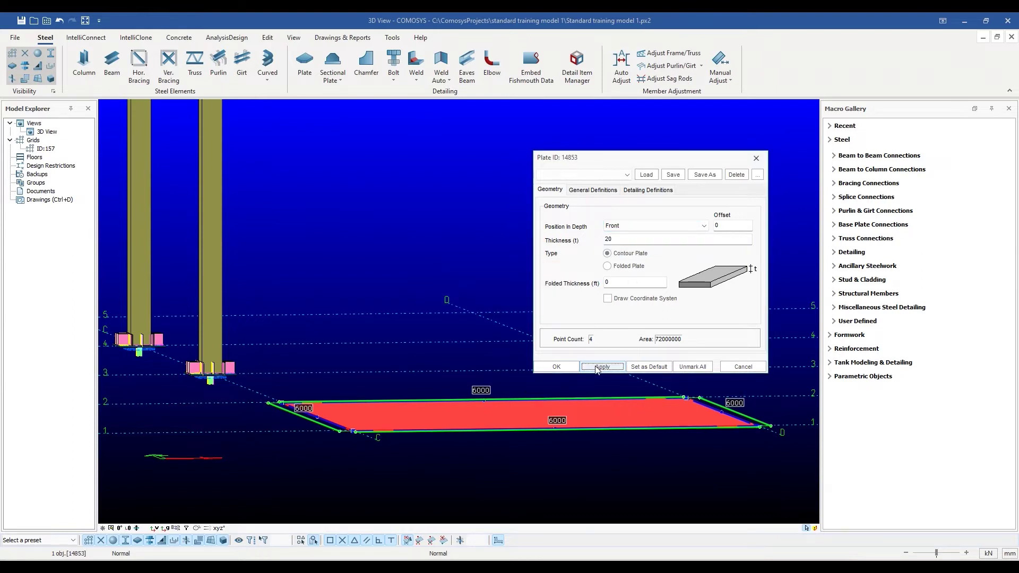
Apply the Behind position in depth to the rectangular plate and close its properties.
left_click(657, 226)
left_click(633, 244)
left_click(598, 366)
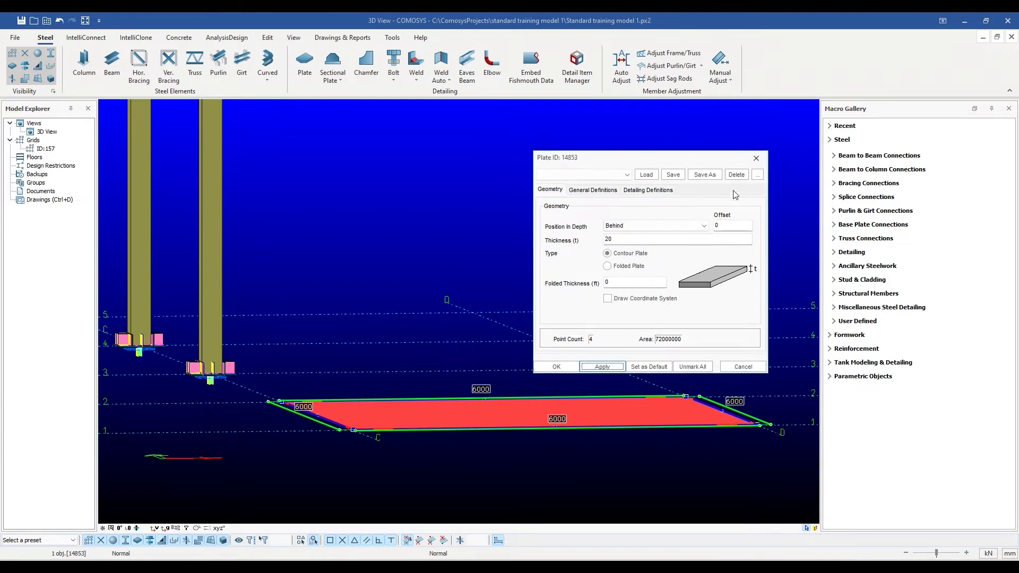
left_click(756, 159)
Set the thickness of the rectangular plate between grids C and D to 50 mm, apply it, and close its properties.
middle_click_drag(724, 368, 671, 342)
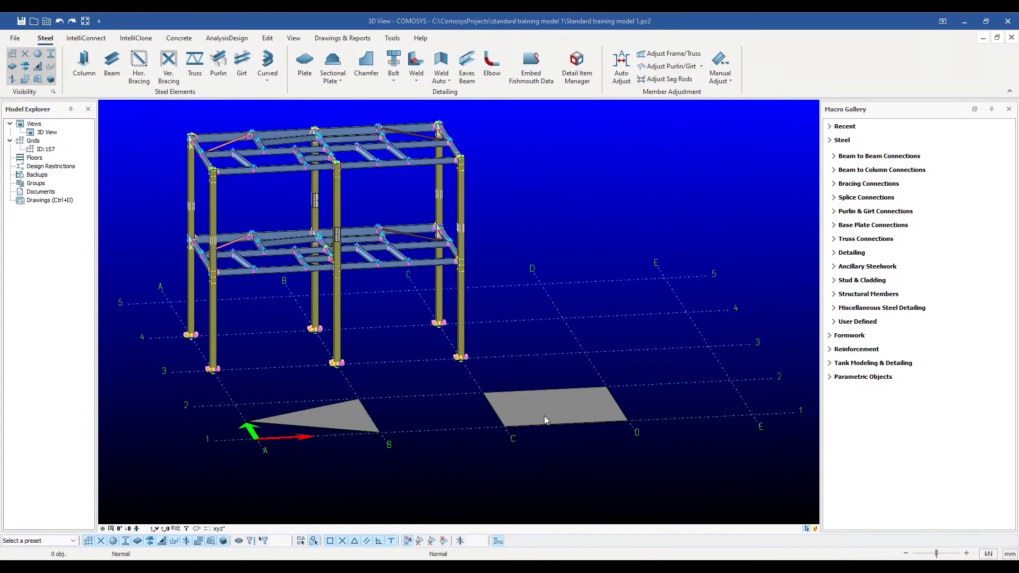
double_click(544, 417)
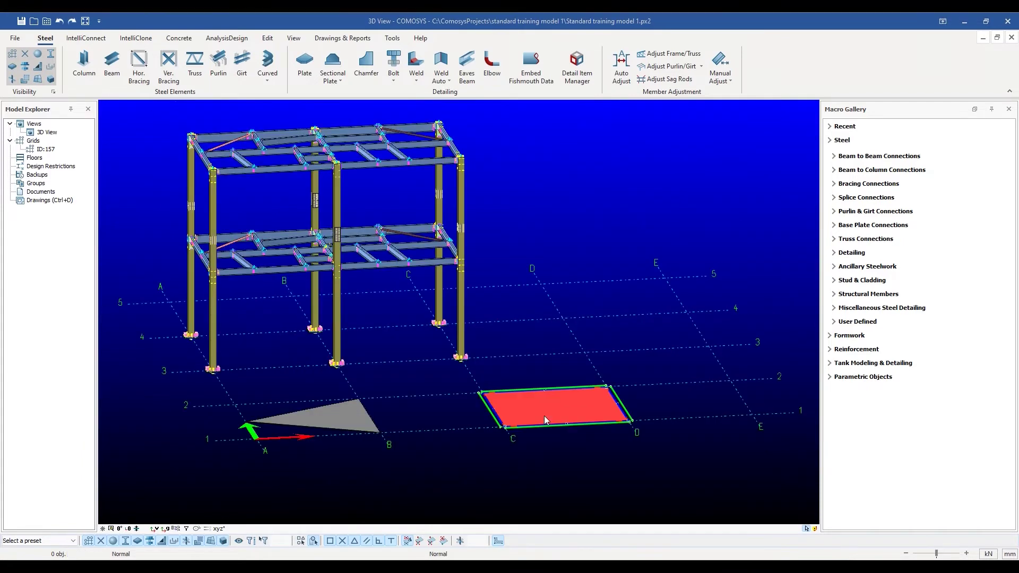
left_click_drag(424, 298, 584, 276)
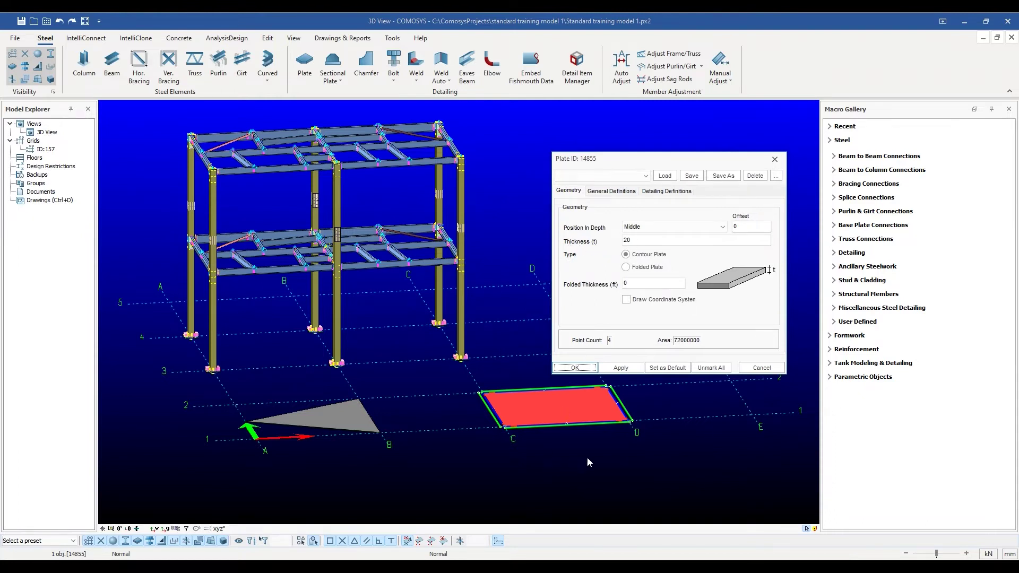
scroll(574, 463, "up", 5)
middle_click_drag(450, 441, 448, 432)
scroll(383, 316, "up", 5)
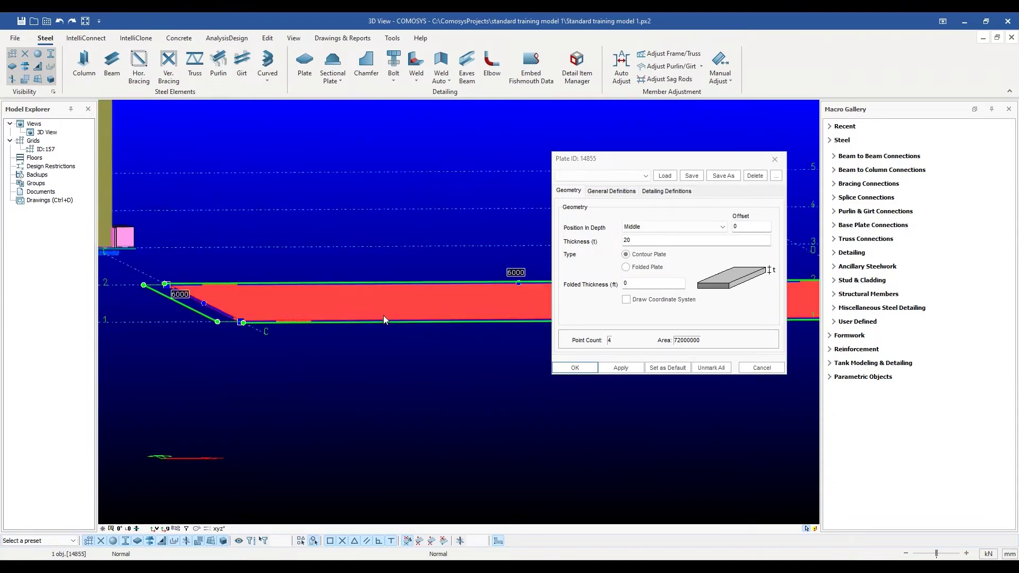
left_click(641, 259)
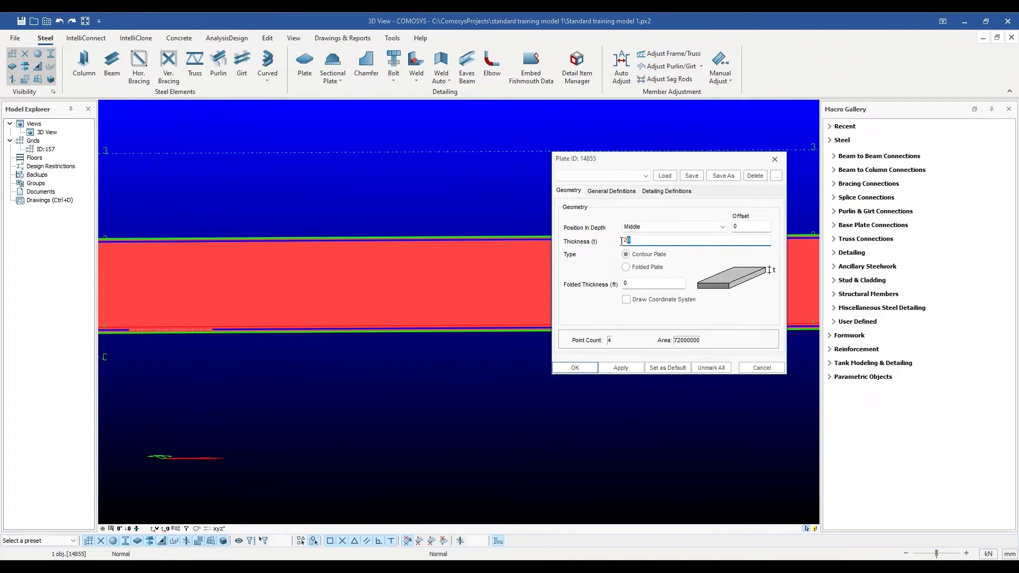
type("5")
left_click(621, 368)
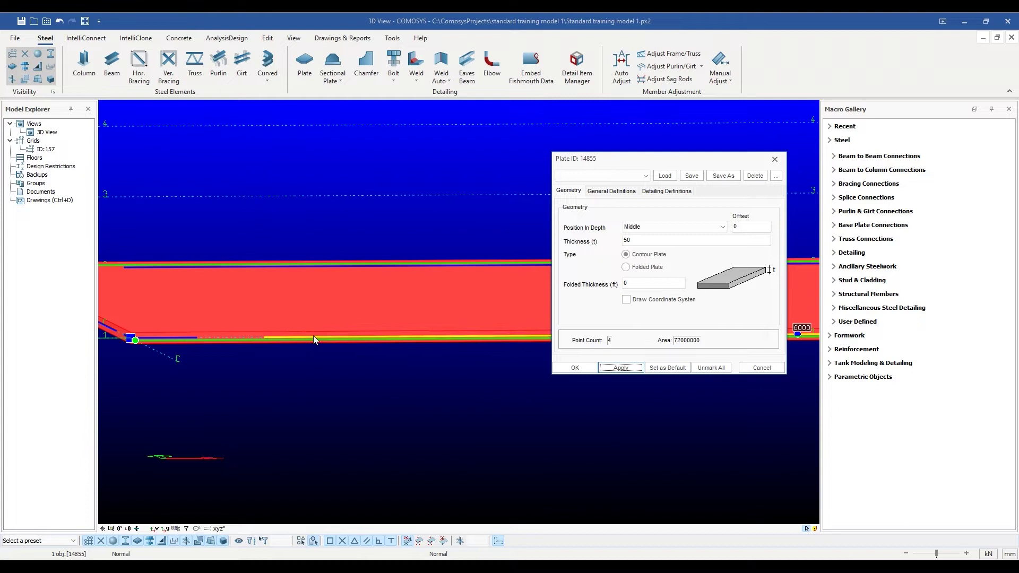
left_click(321, 382)
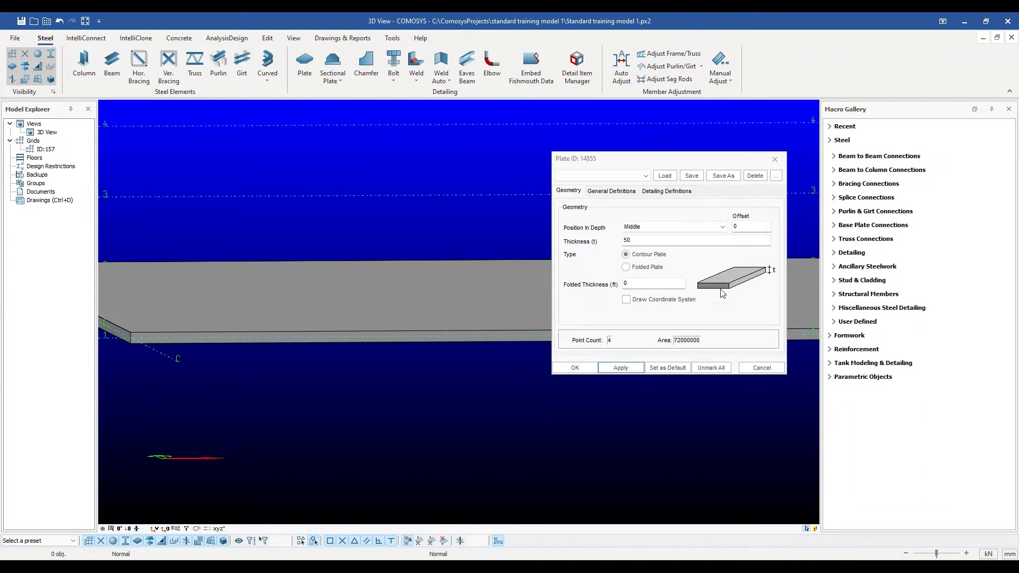
left_click(774, 158)
scroll(533, 464, "down", 5)
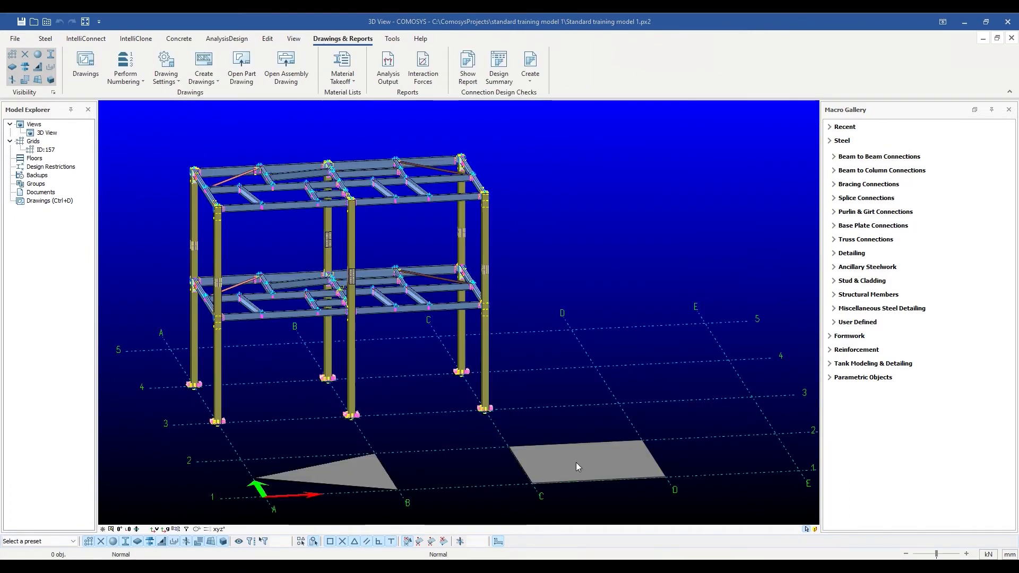
Review the rectangular plate's general and detailing definitions, try Cast In Place Concrete as its usage, and close the properties without applying.
double_click(577, 466)
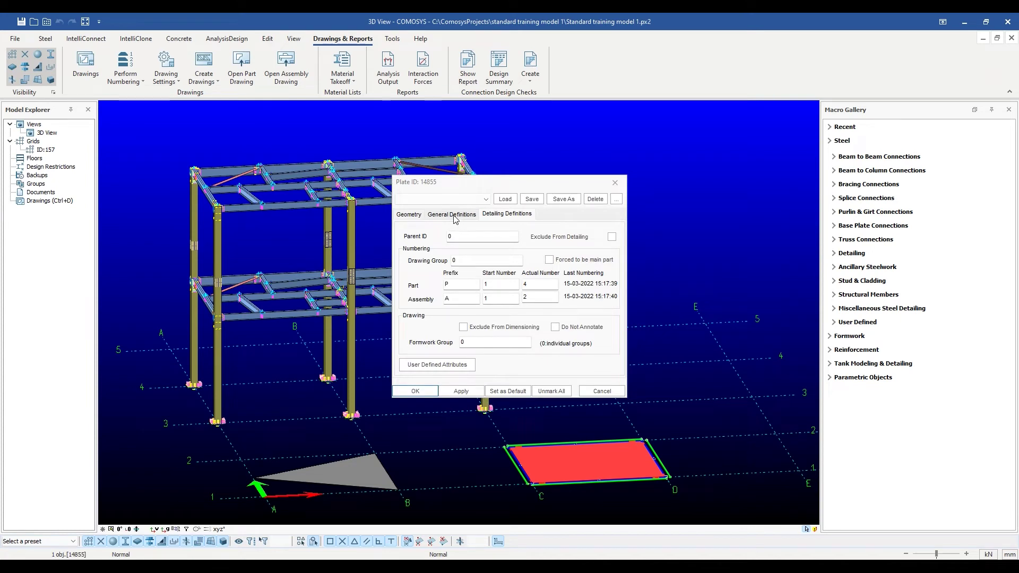
left_click(452, 215)
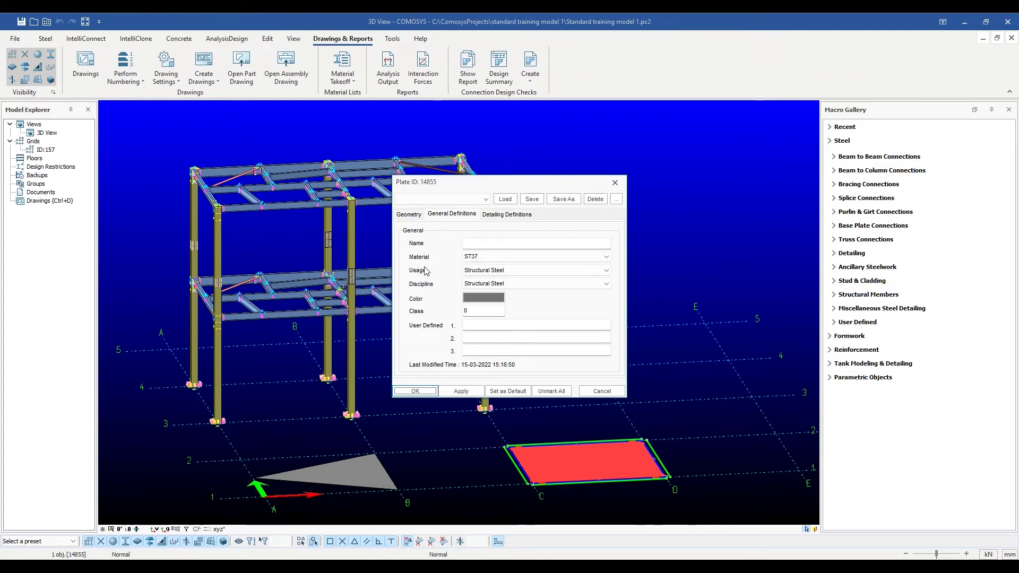
left_click(606, 271)
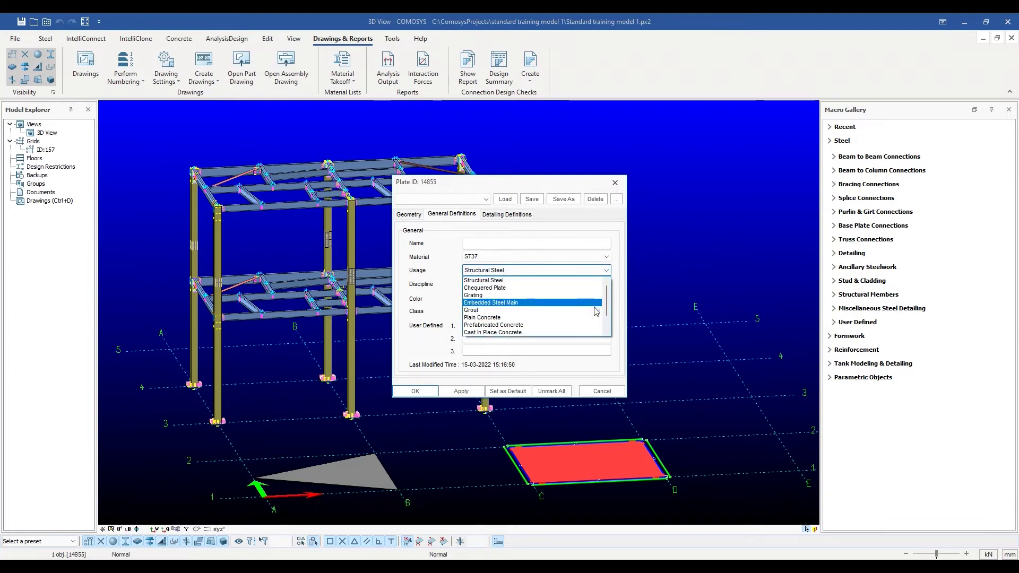
left_click(503, 332)
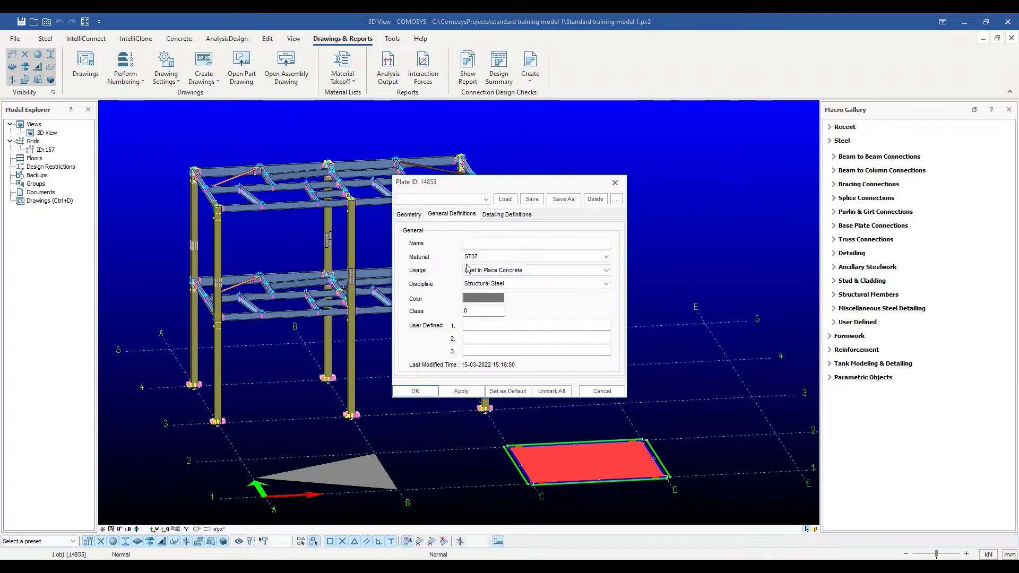
left_click(500, 216)
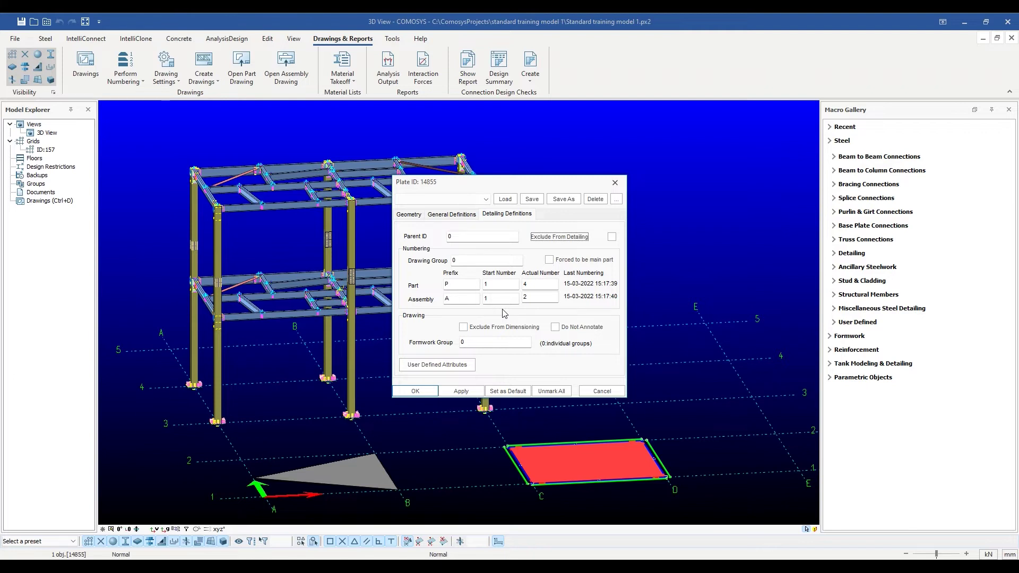
left_click(624, 185)
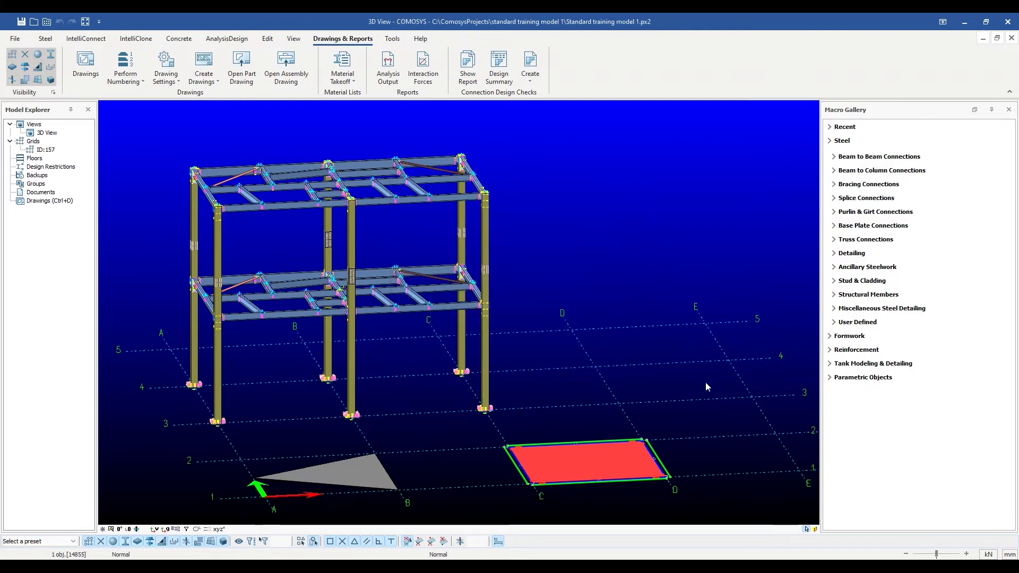
Select the rectangular plate and examine its corner points, edge midpoints and edge dimensions up close.
scroll(371, 364, "up", 5)
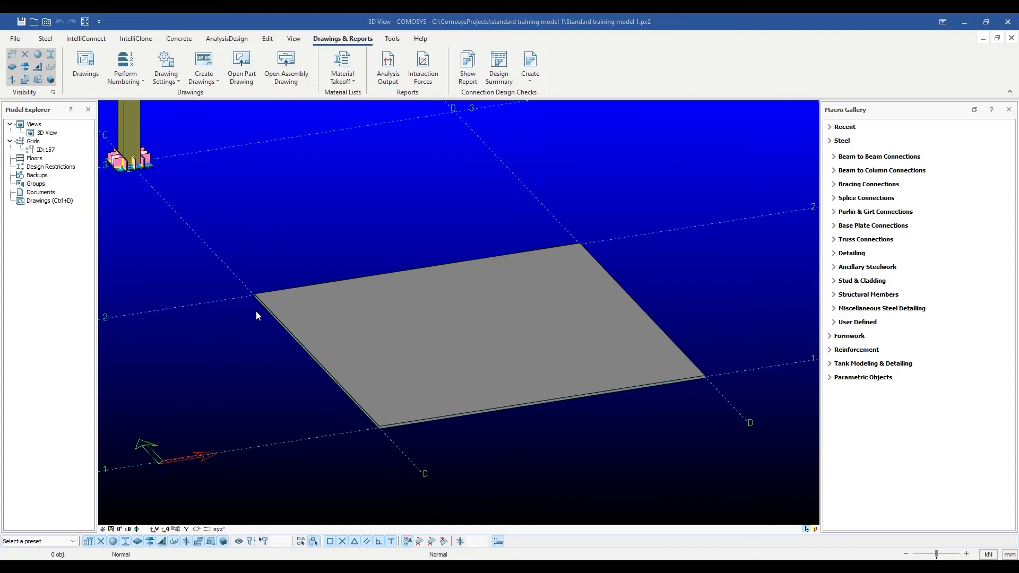
left_click_drag(184, 231, 742, 477)
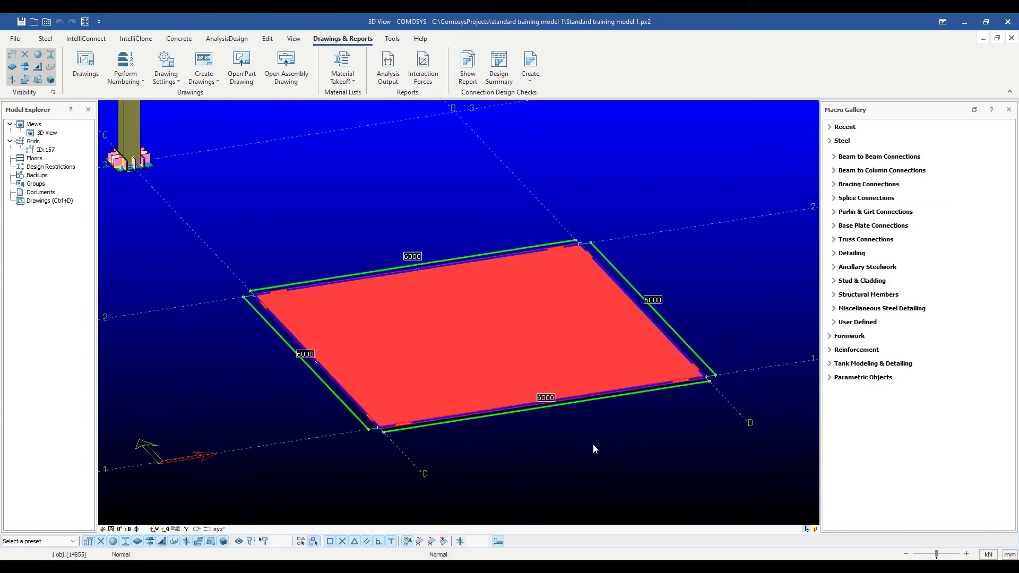
middle_click_drag(593, 445, 594, 458)
scroll(310, 341, "up", 2)
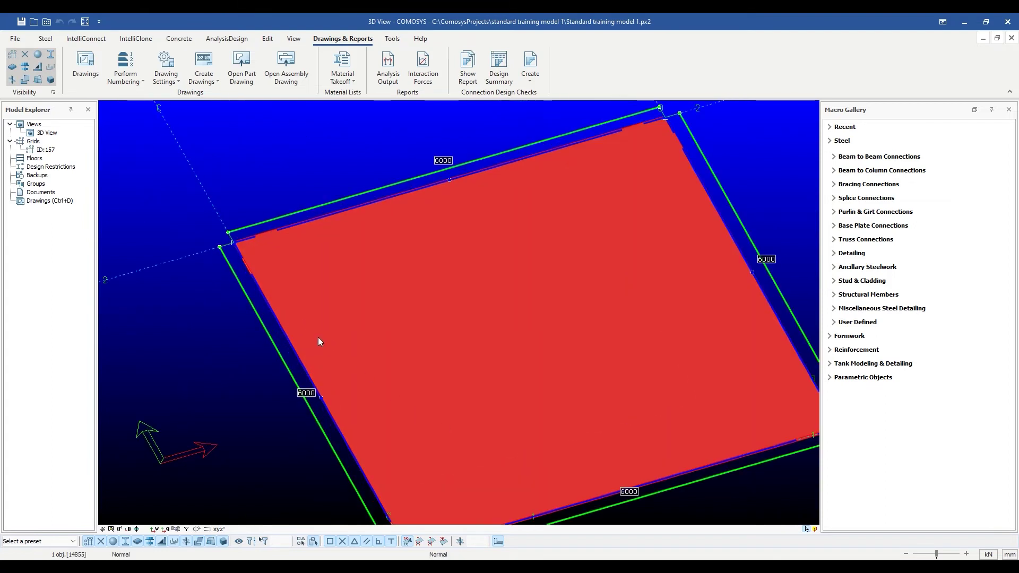
scroll(318, 343, "up", 3)
scroll(306, 288, "down", 1)
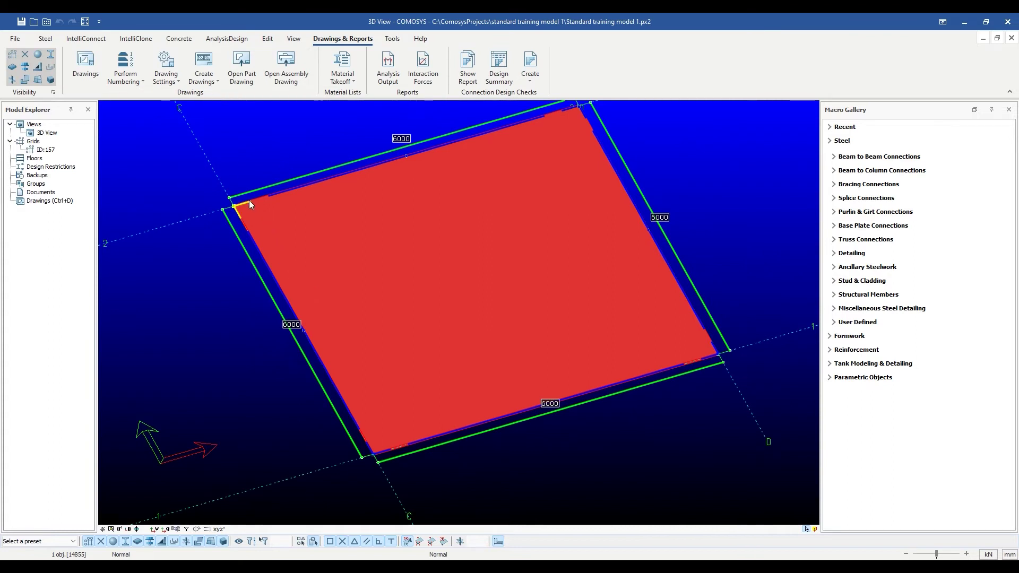
scroll(248, 200, "up", 1)
scroll(246, 203, "up", 1)
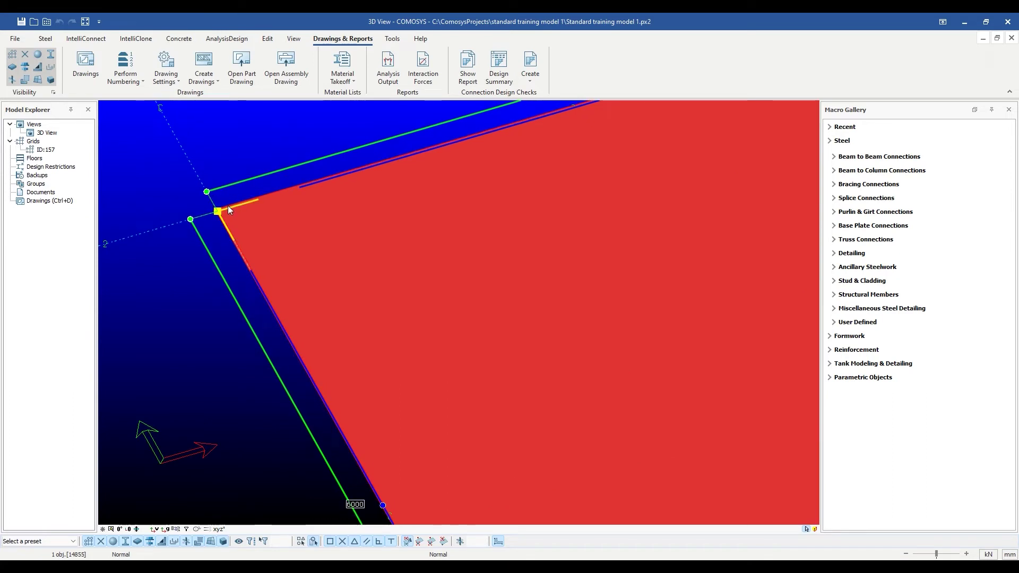
scroll(240, 216, "down", 2)
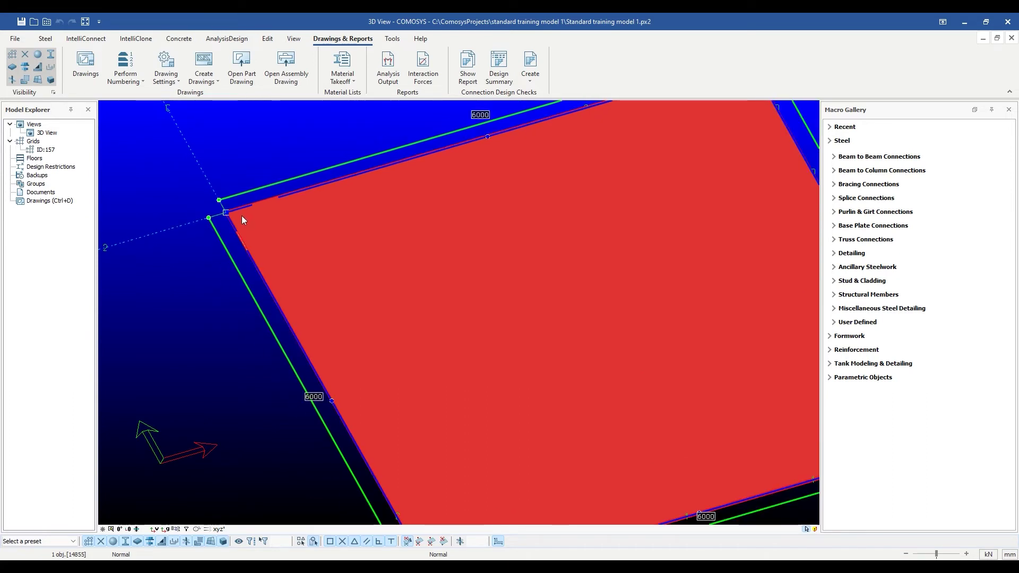
scroll(375, 322, "up", 1)
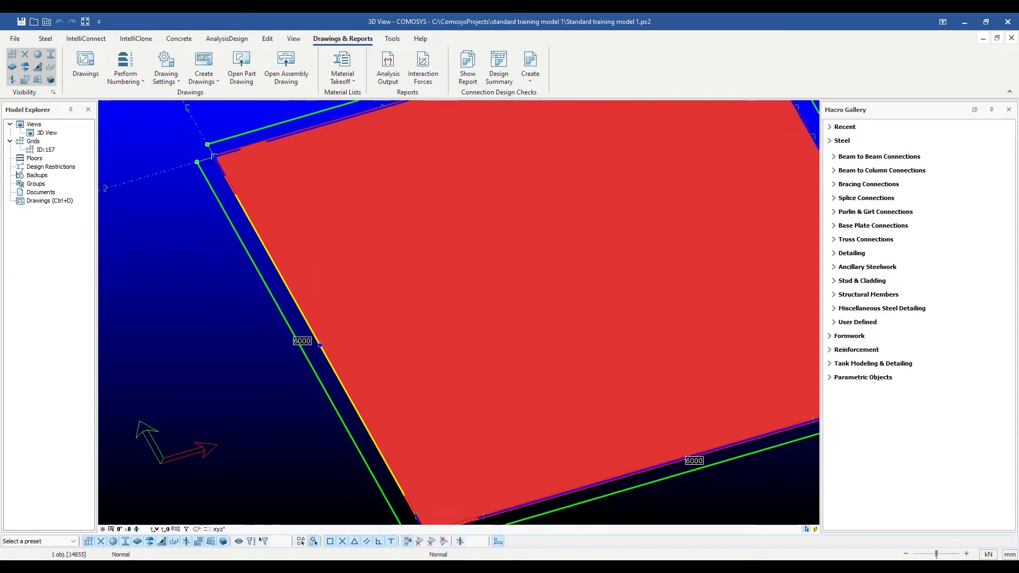
scroll(321, 349, "up", 3)
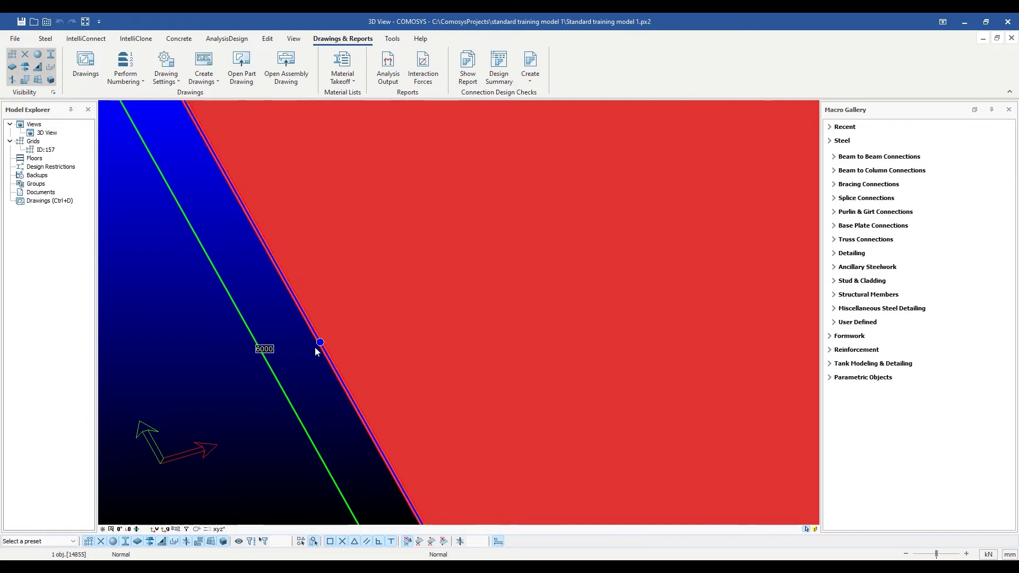
scroll(329, 341, "down", 5)
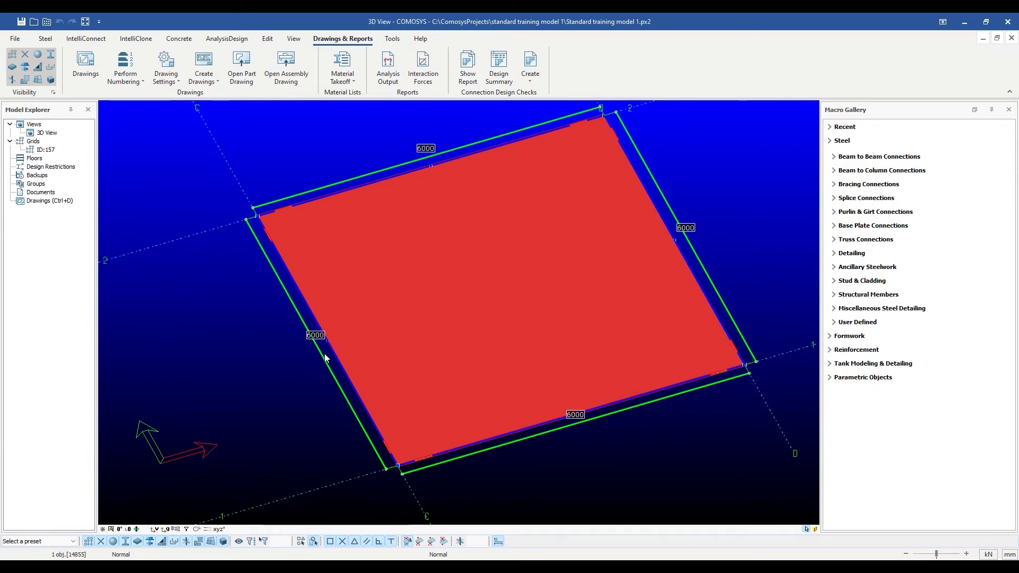
scroll(325, 358, "down", 1)
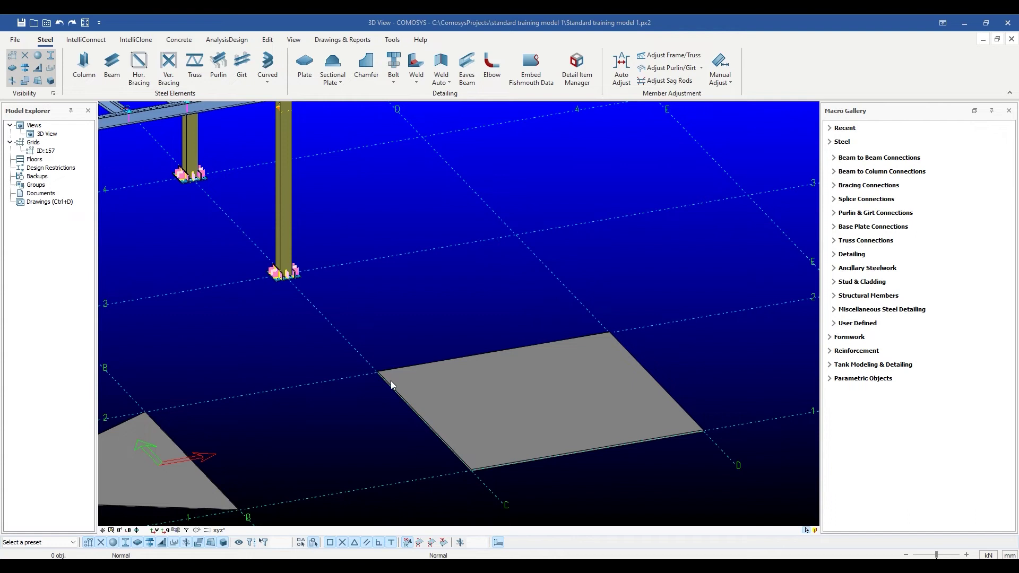
Move the rectangular plate's corner point at grid C2 by 200 mm in the X direction.
left_click(438, 387)
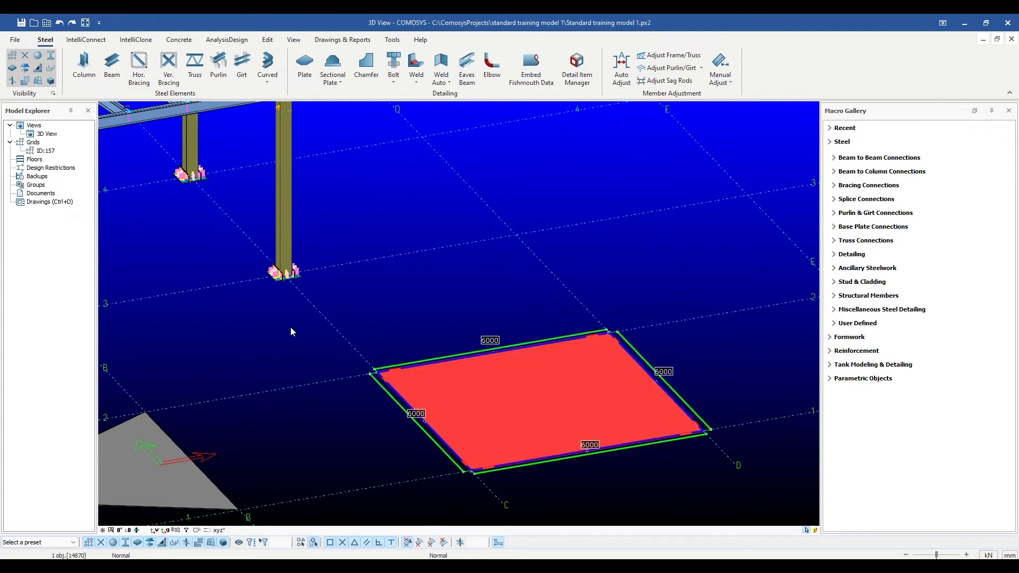
scroll(402, 385, "up", 1)
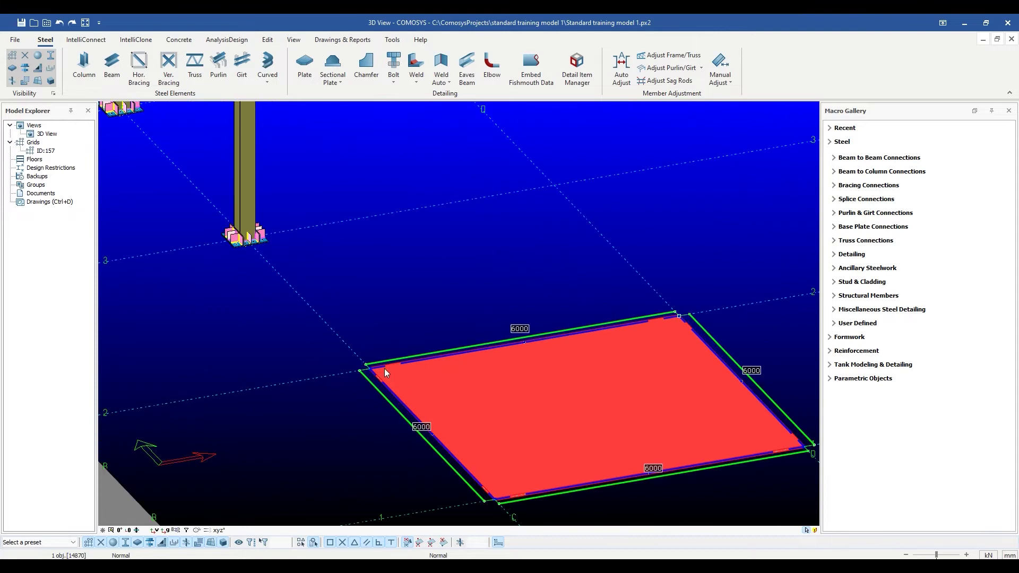
double_click(383, 368)
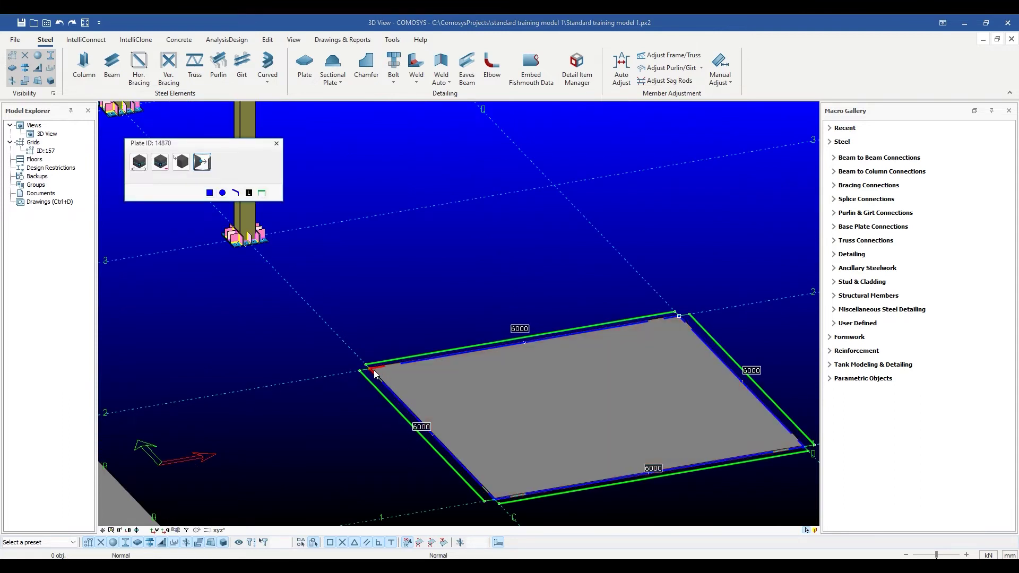
left_click(138, 165)
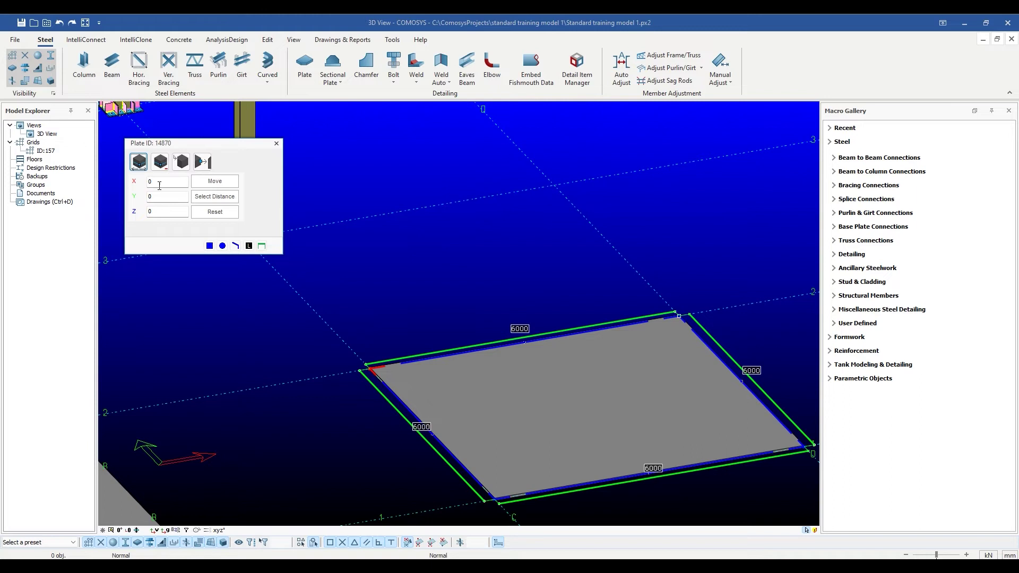
type("200")
left_click(215, 181)
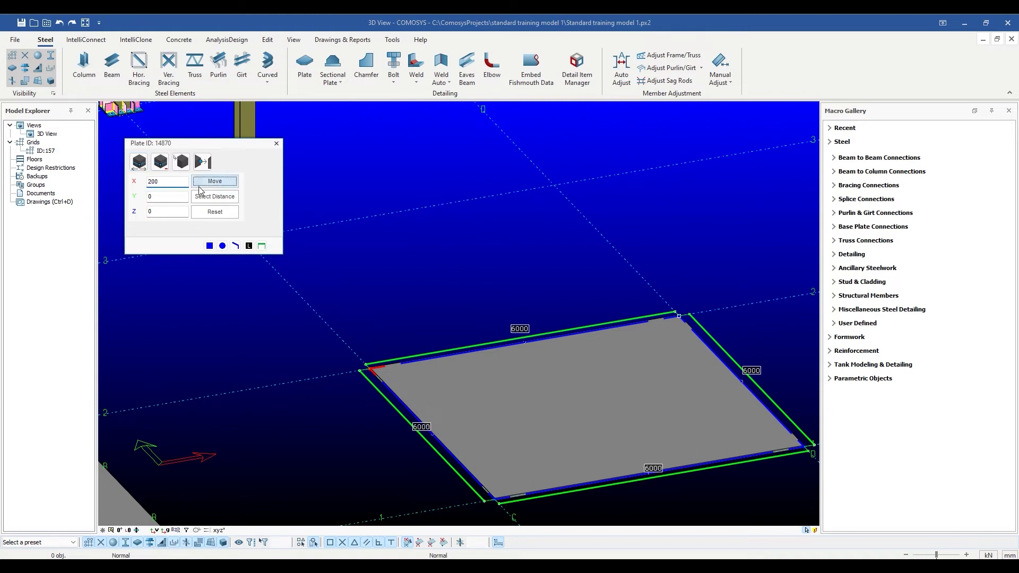
scroll(392, 378, "up", 3)
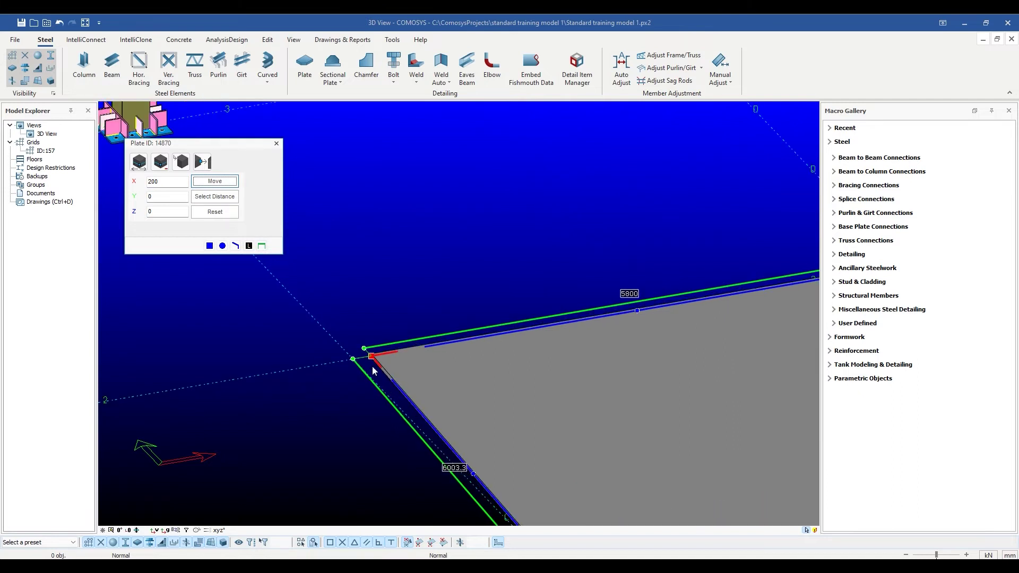
Delete the rectangular plate's corner point near grid C2, and undo the deletion.
left_click(160, 167)
scroll(419, 282, "down", 4)
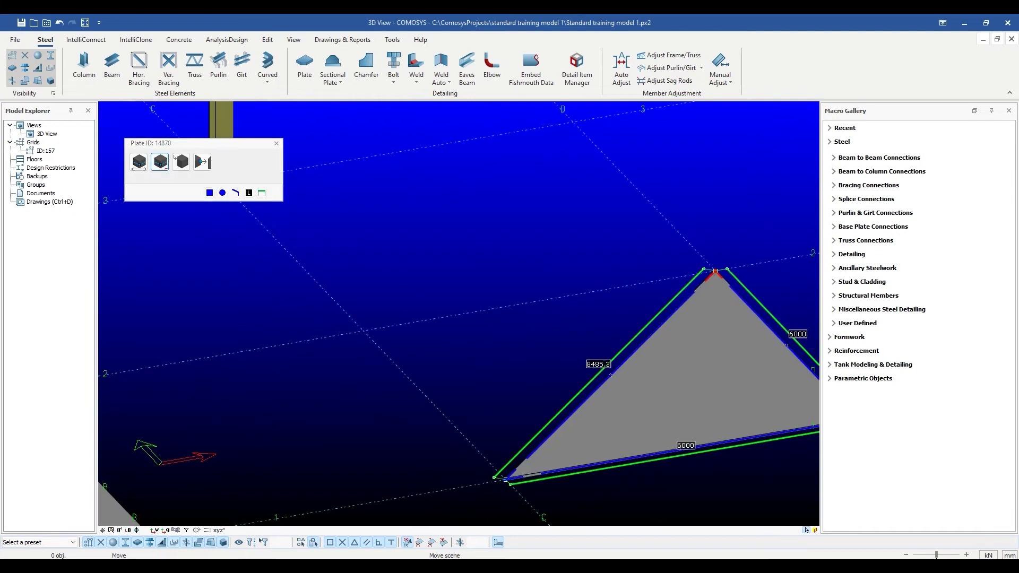
scroll(421, 280, "down", 1)
key("Escape")
key("ctrl+z")
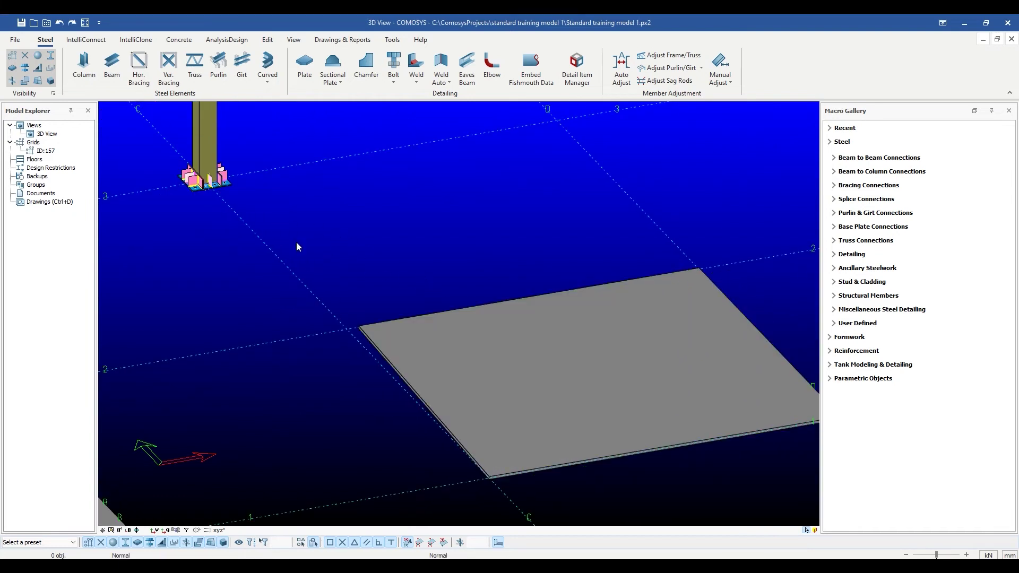
Round the rectangular plate's corner near grid C2 with a Type 3 chamfer of 500 radius.
left_click(372, 333)
left_click(369, 327)
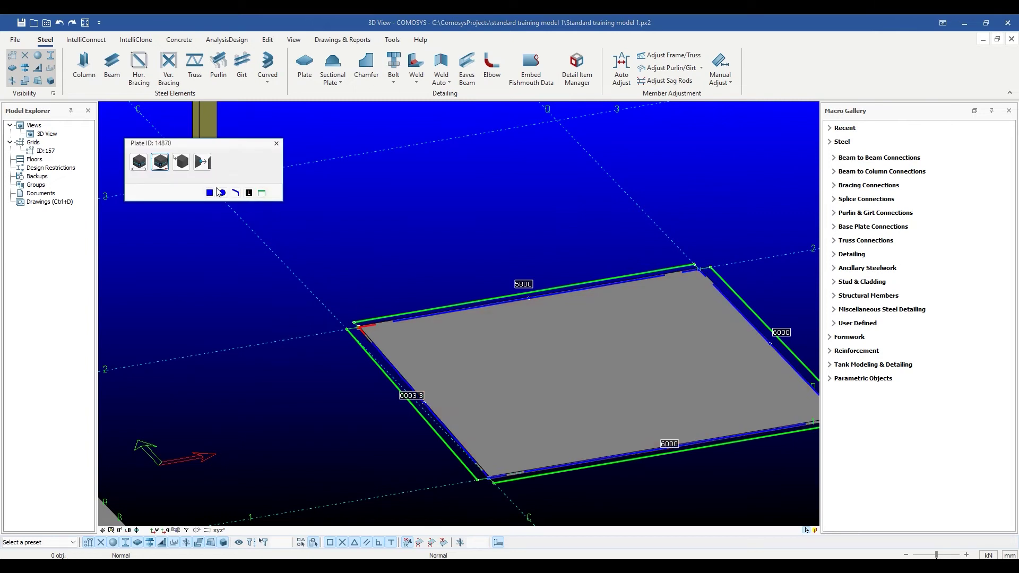
left_click(181, 164)
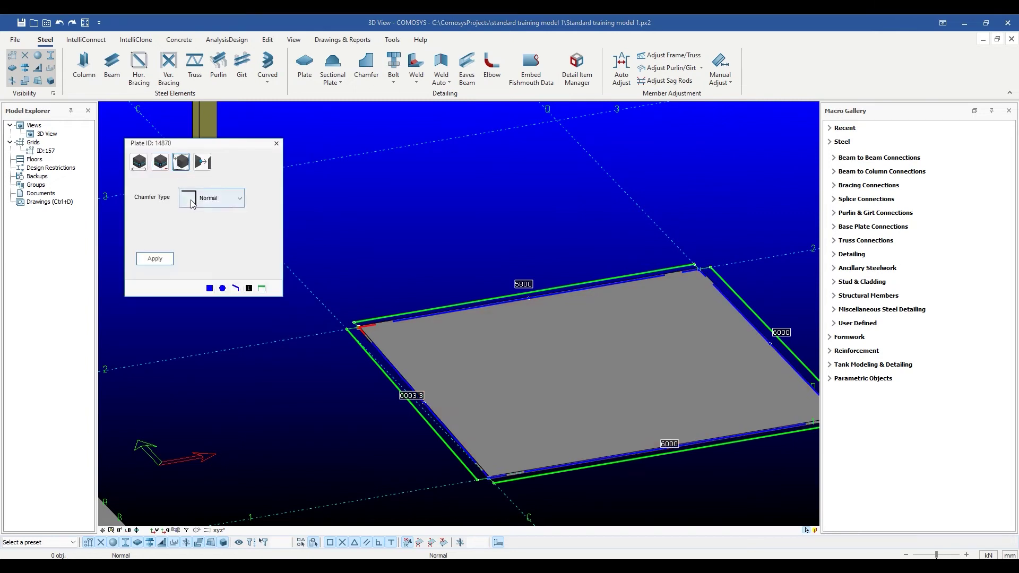
left_click(218, 198)
left_click(210, 268)
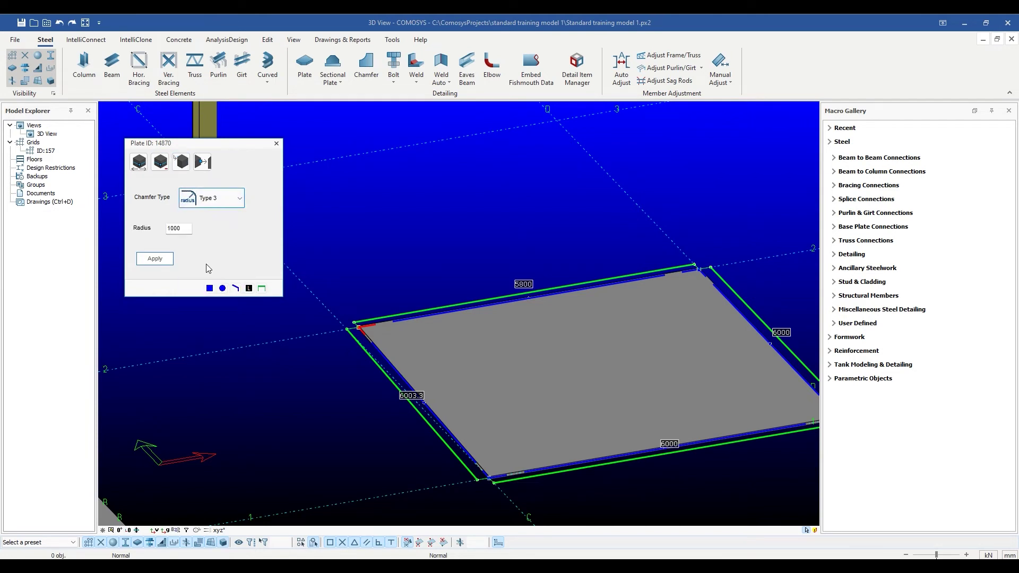
type("500")
left_click(154, 259)
scroll(379, 334, "up", 2)
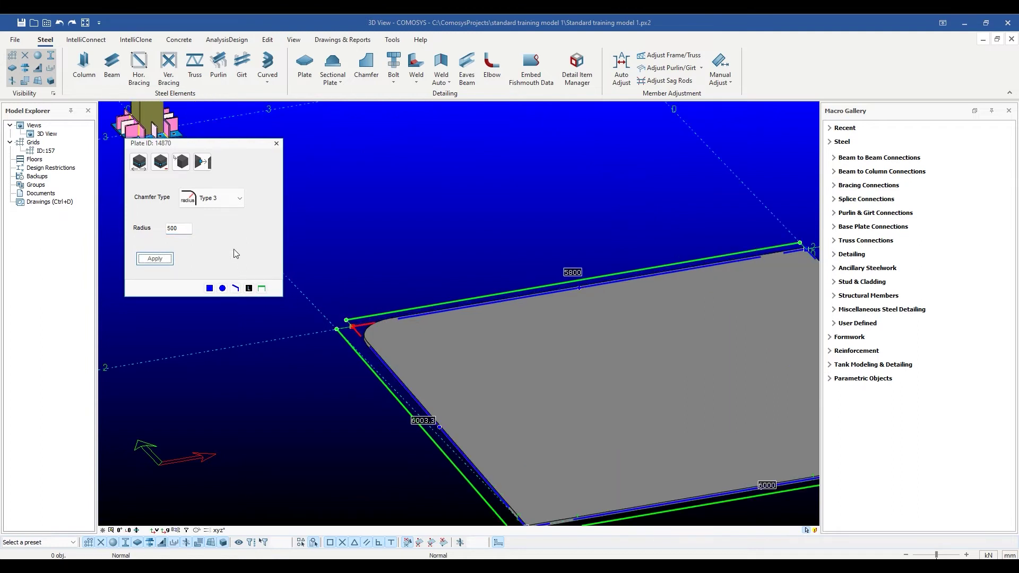
Move the chamfered corner point to the surface of the column at grid C3 with an offset of 0.
left_click(202, 162)
middle_click_drag(333, 238, 483, 282)
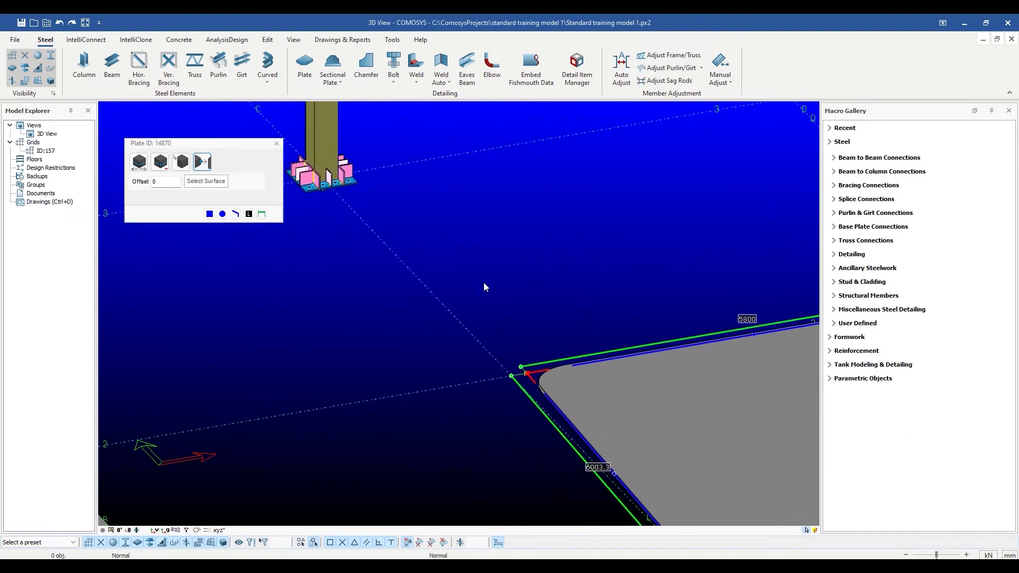
left_click(206, 181)
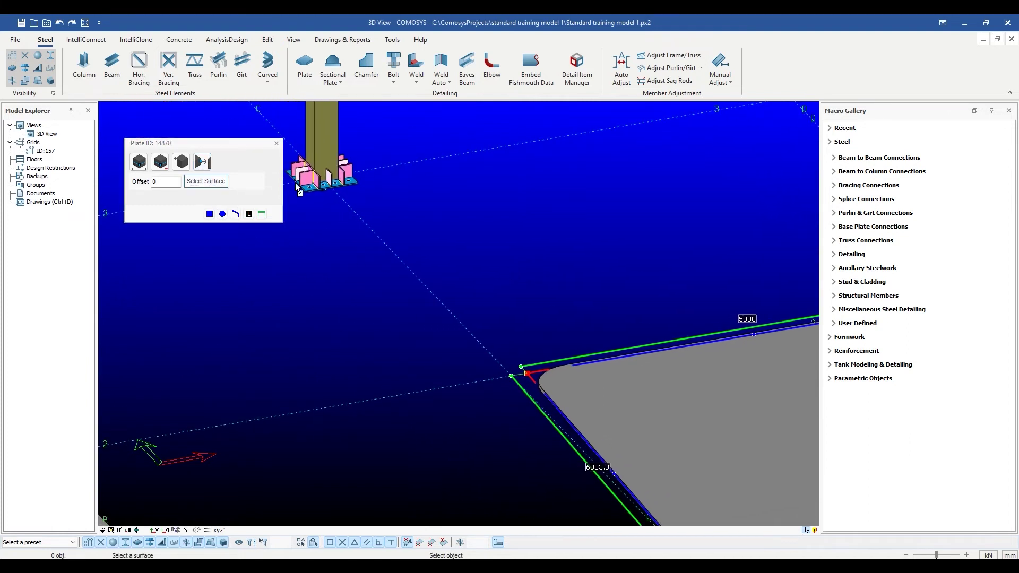
left_click(322, 153)
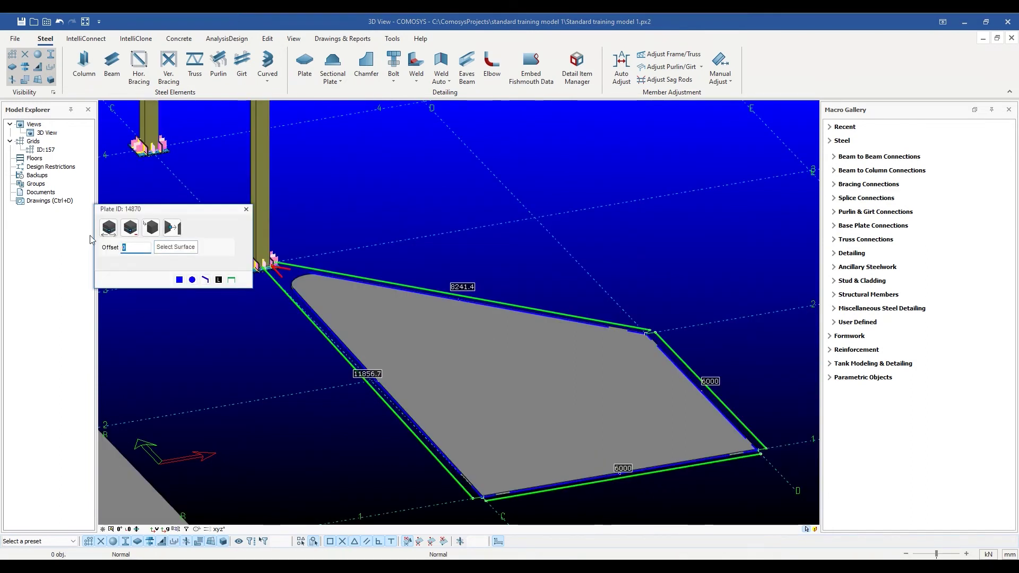
Move the same corner point to the column's surface again with an offset of 50.
type("50")
left_click(176, 247)
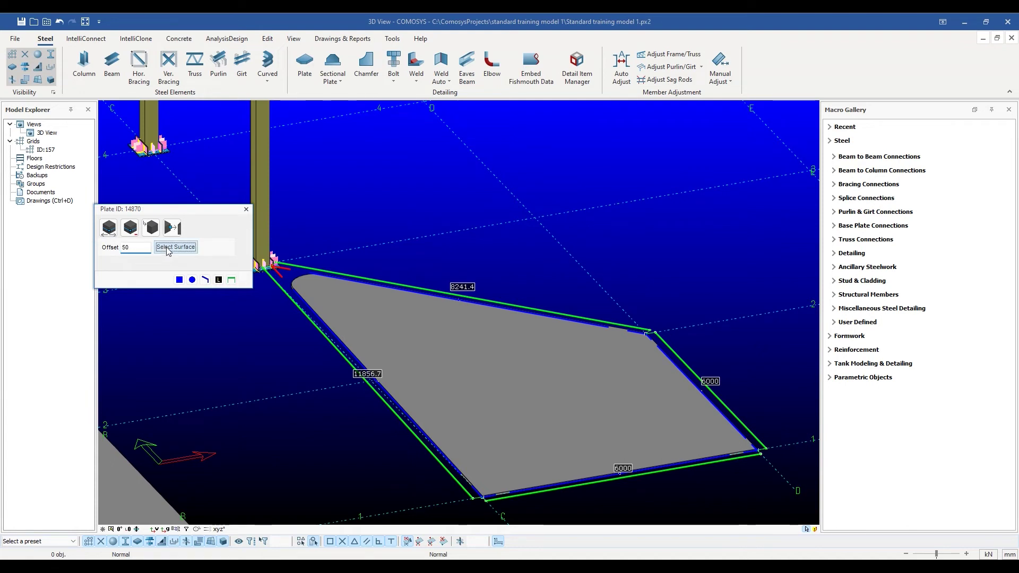
left_click(259, 215)
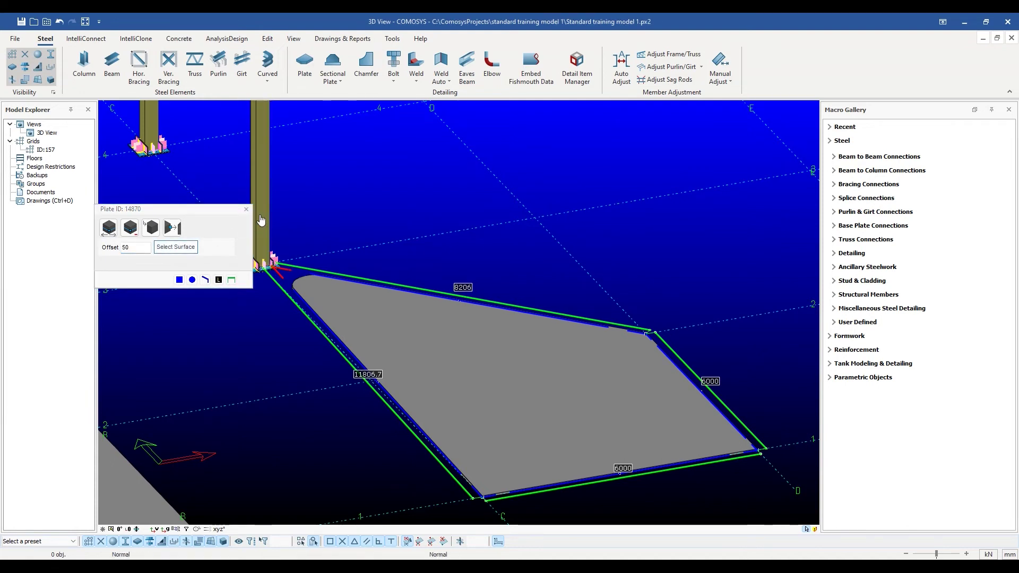
scroll(300, 289, "up", 2)
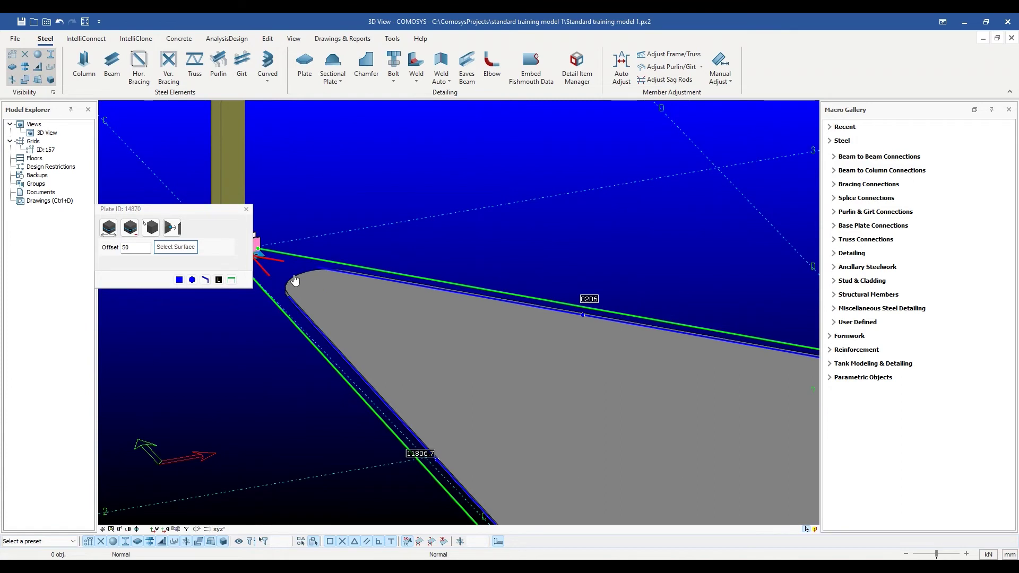
Reposition the corner point against the column's surface with an offset of -50.
left_click(145, 250)
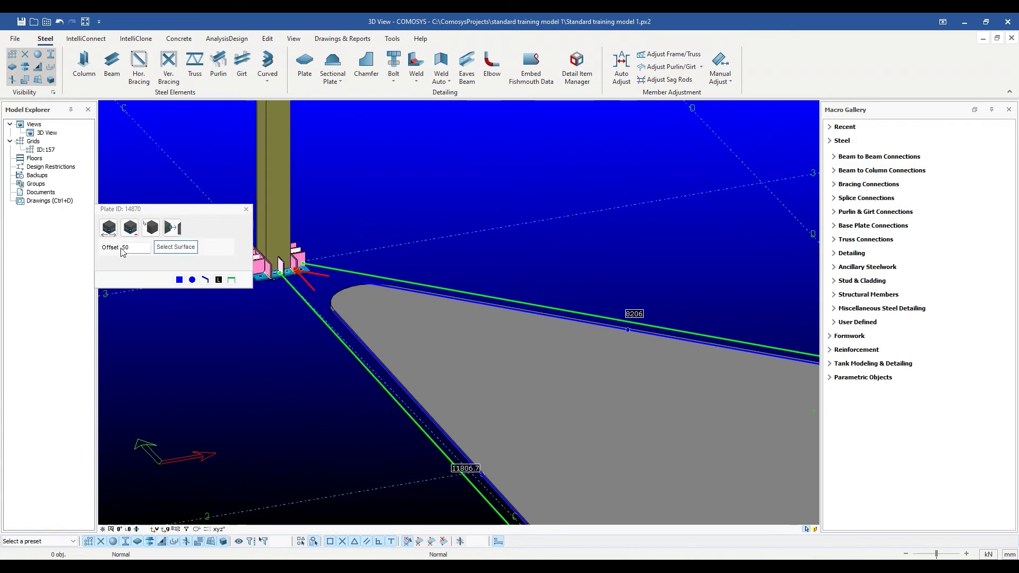
type("-")
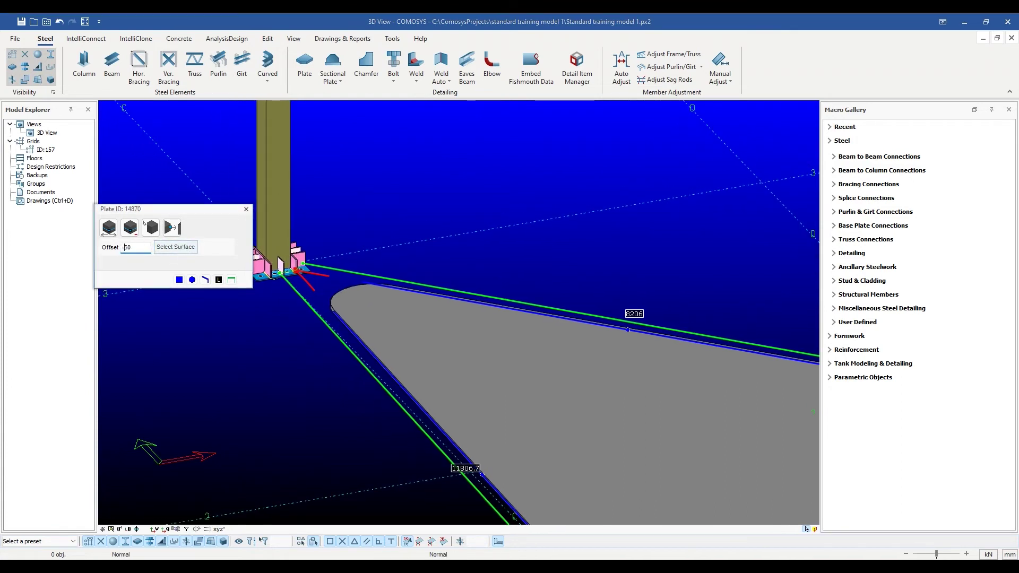
left_click(180, 248)
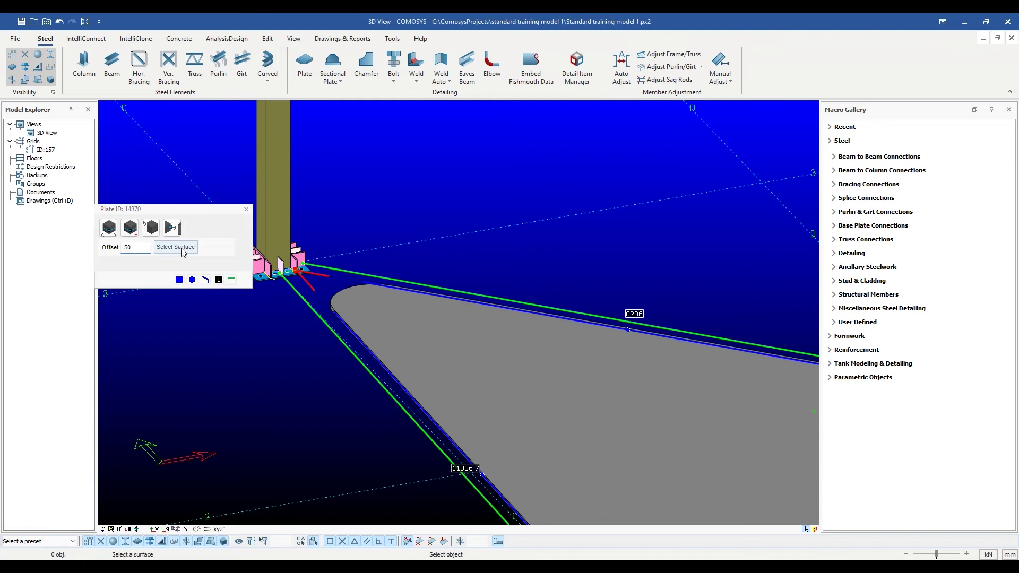
left_click(275, 184)
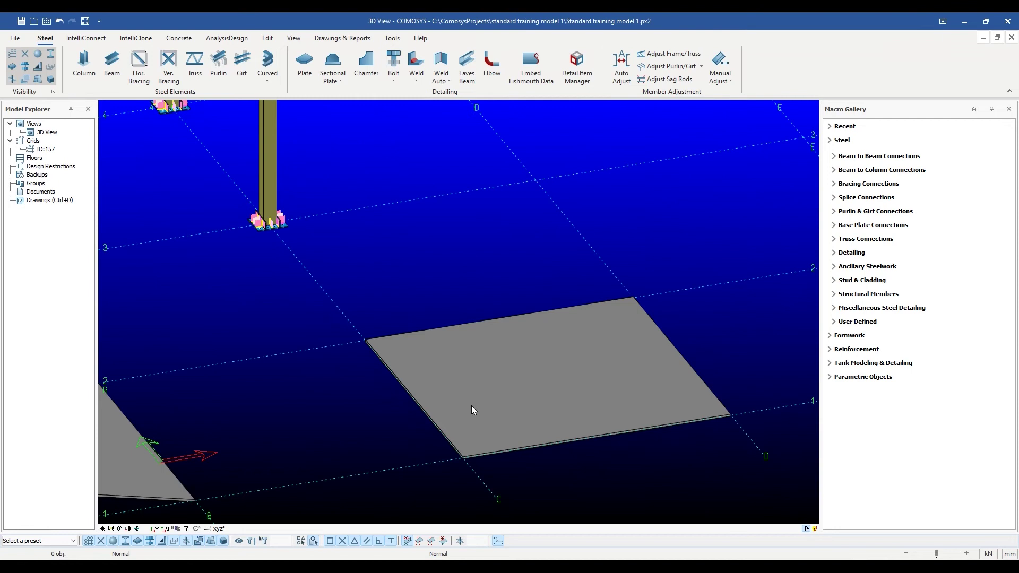
Move the rectangular plate's edge on grid line C by 200 in X and 400 in Y.
left_click(471, 405)
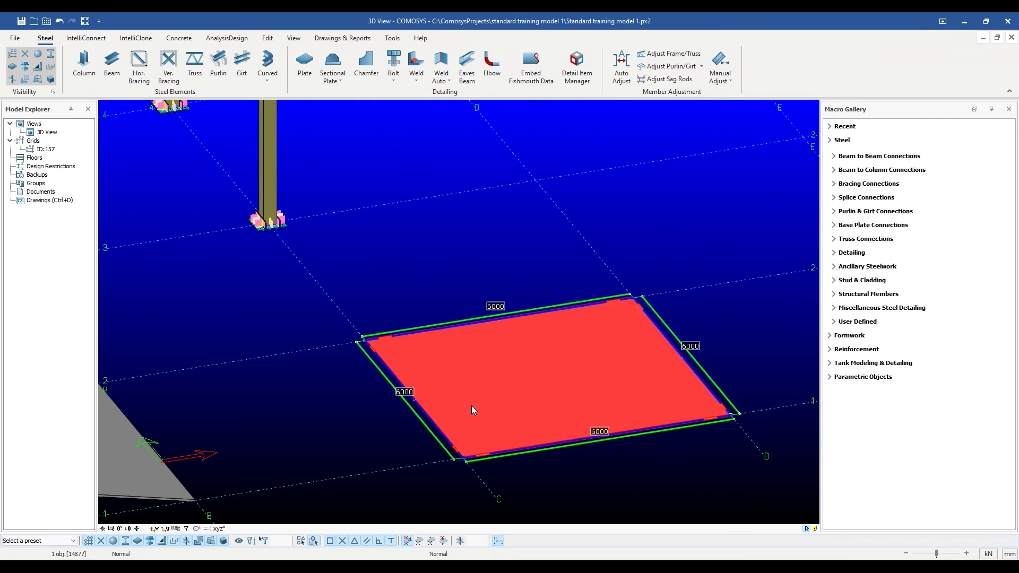
left_click(432, 425)
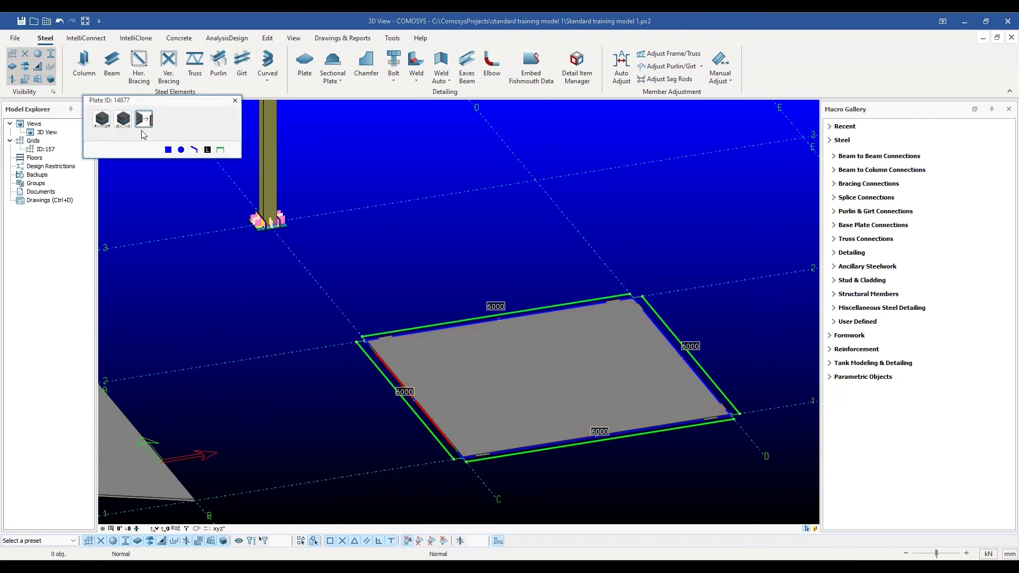
middle_click_drag(274, 377, 304, 405)
left_click(102, 119)
double_click(118, 139)
type("200")
key("Tab")
type("4")
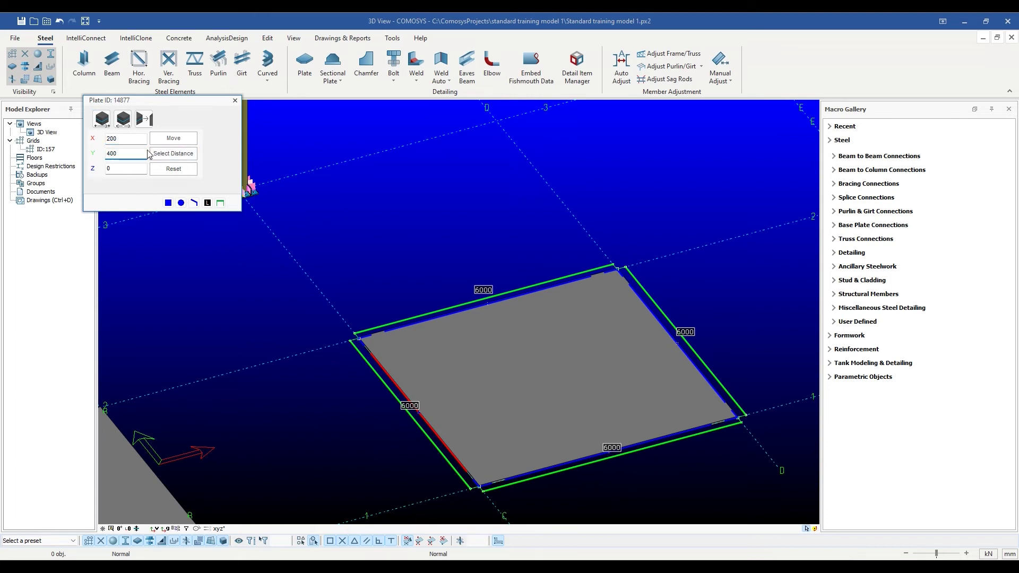
left_click(173, 138)
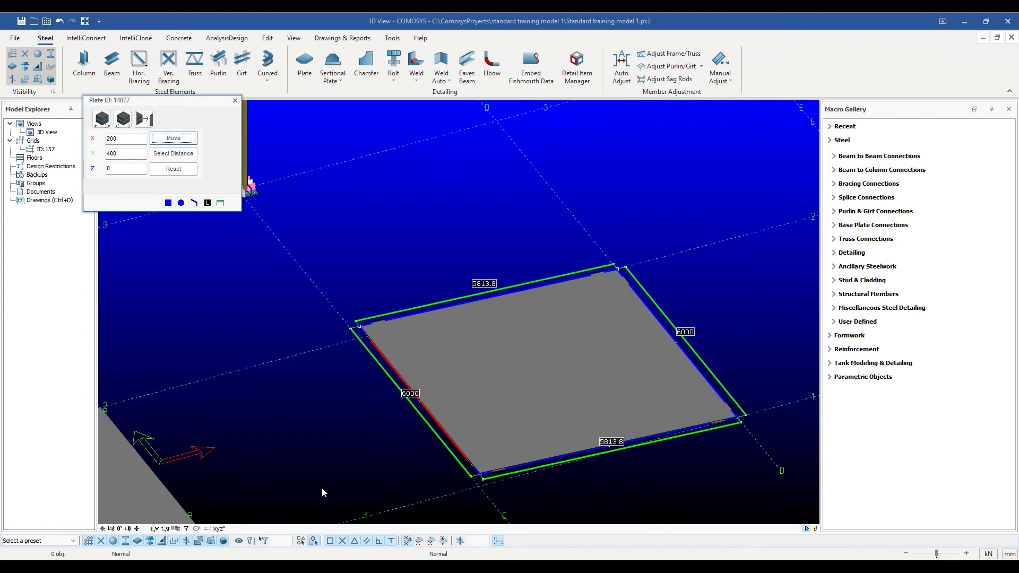
Check the shifted edge in plan view and undo the edge move.
left_click(128, 529)
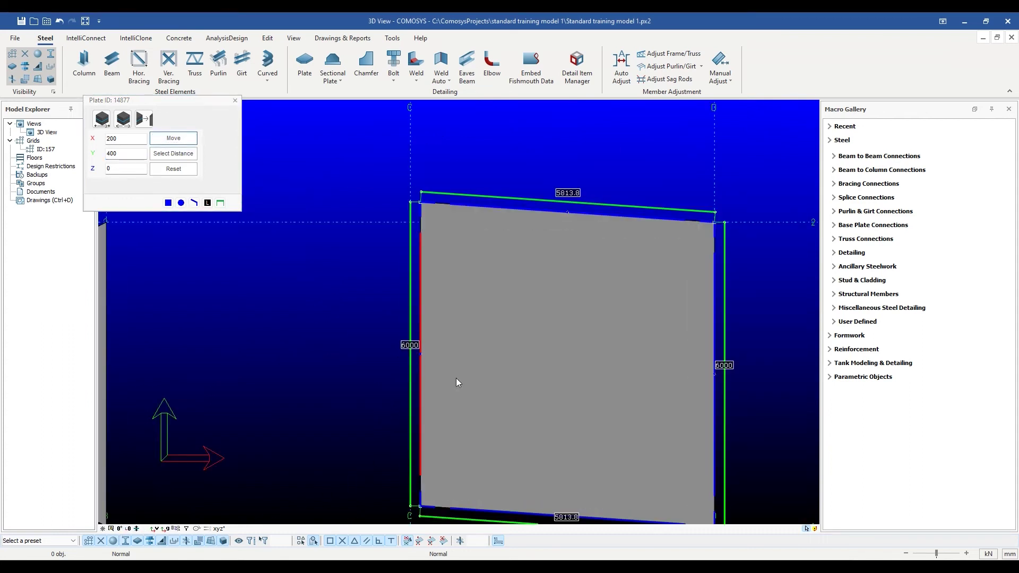
middle_click_drag(477, 386, 461, 367)
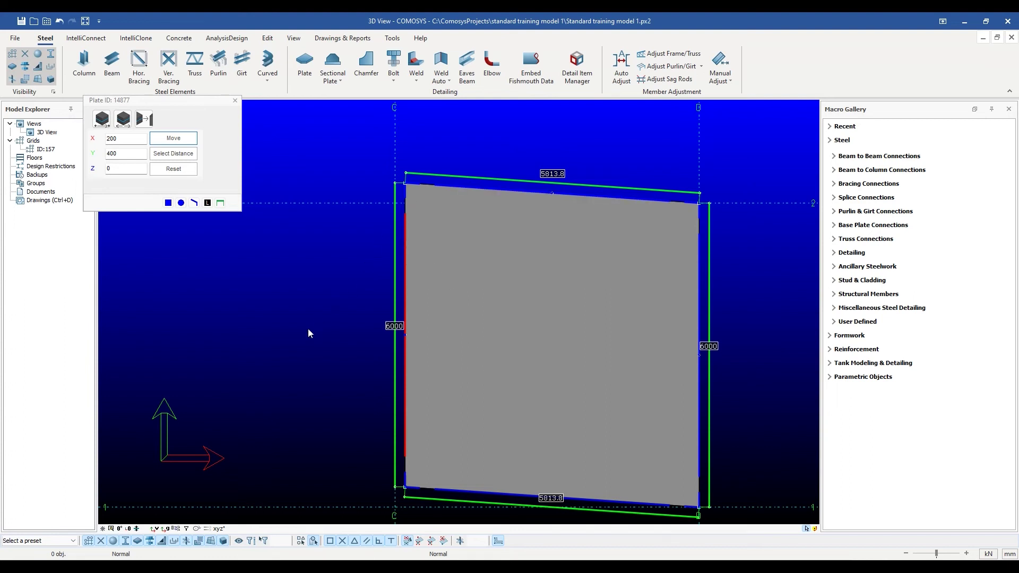
key("ctrl+z")
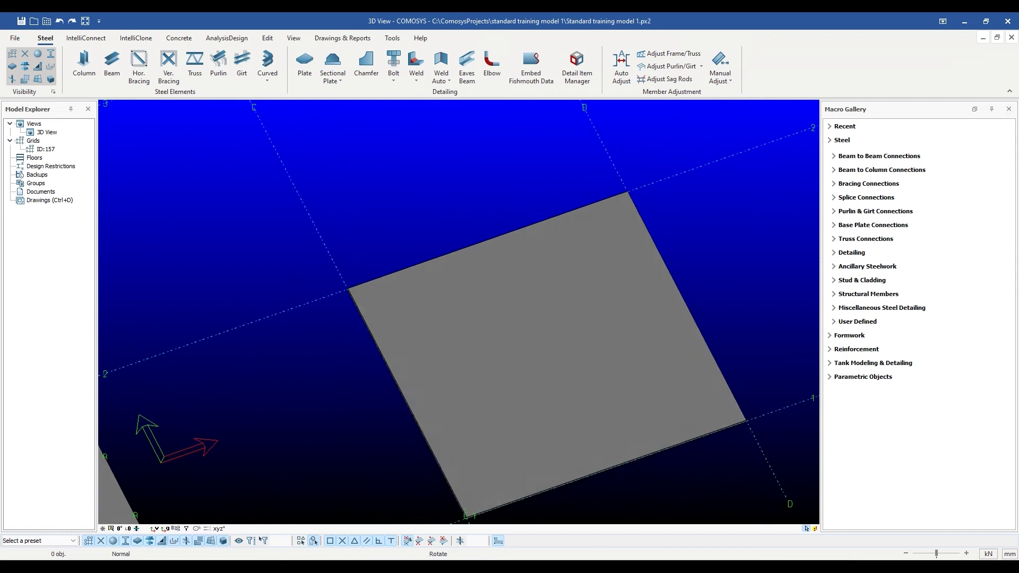
Move the plate's edge on grid line C perpendicularly outward by a distance of 500.
left_click(437, 375)
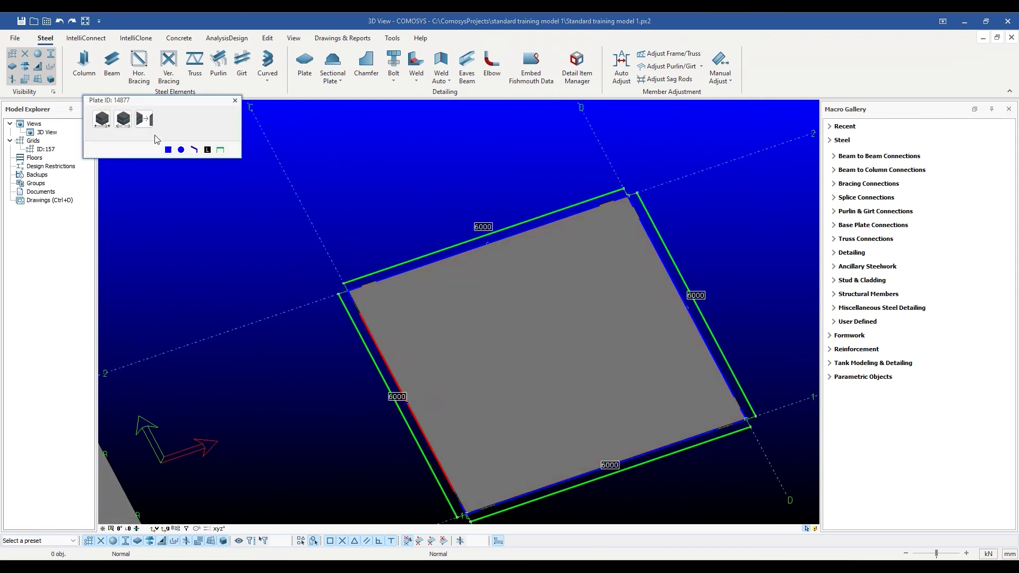
left_click(123, 119)
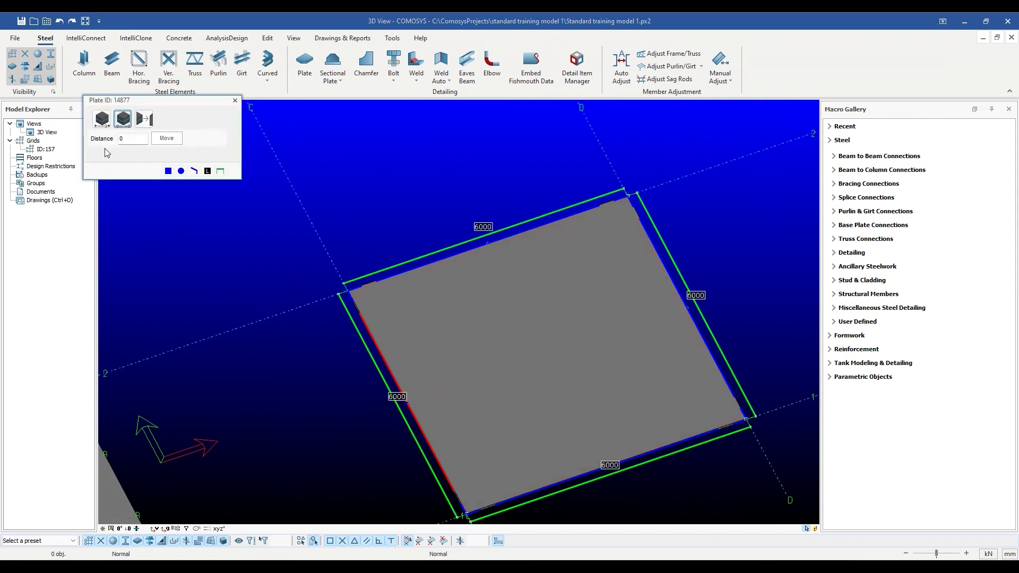
left_click(133, 140)
type("00")
left_click(174, 137)
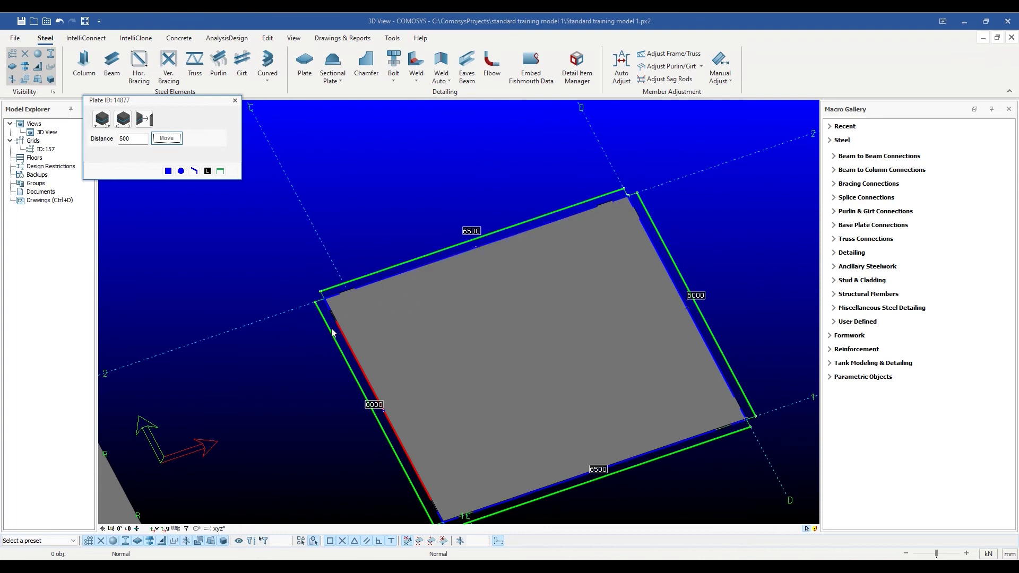
middle_click_drag(316, 432, 291, 400)
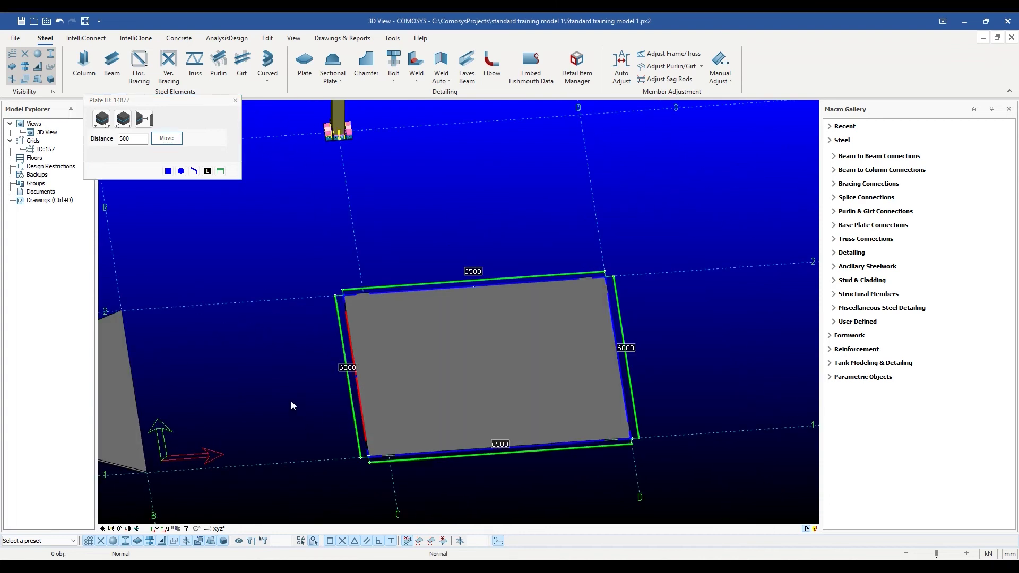
Move the selected edge to the side surface of the triangular plate at grid line B with an offset of 0.
left_click(147, 121)
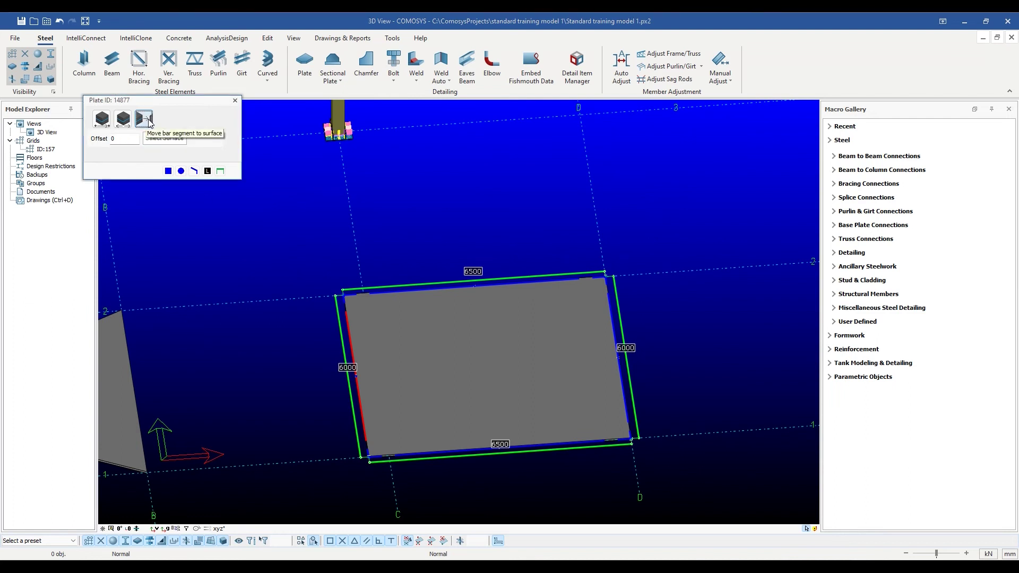
middle_click_drag(203, 415, 190, 403)
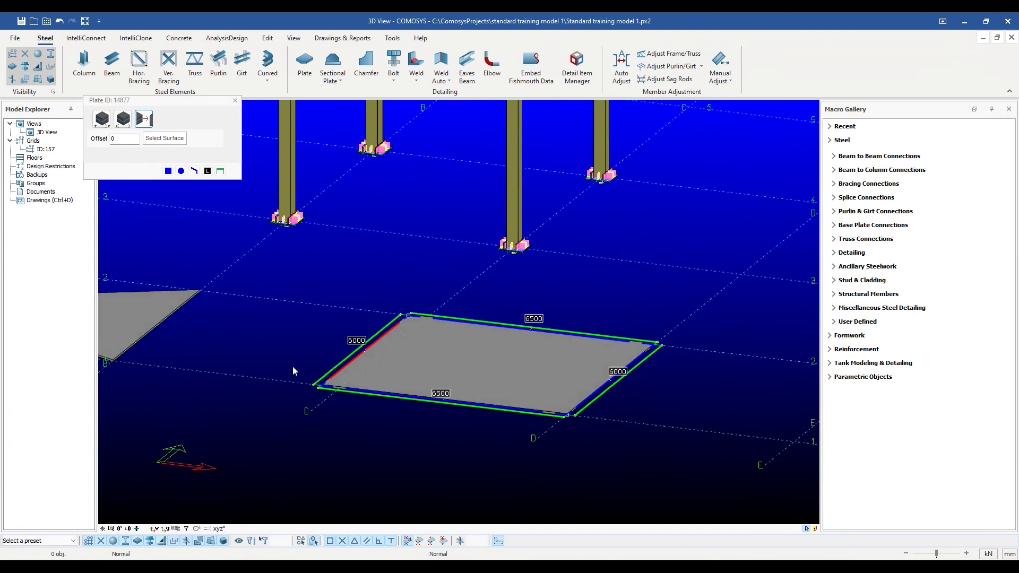
left_click(161, 139)
scroll(156, 337, "up", 5)
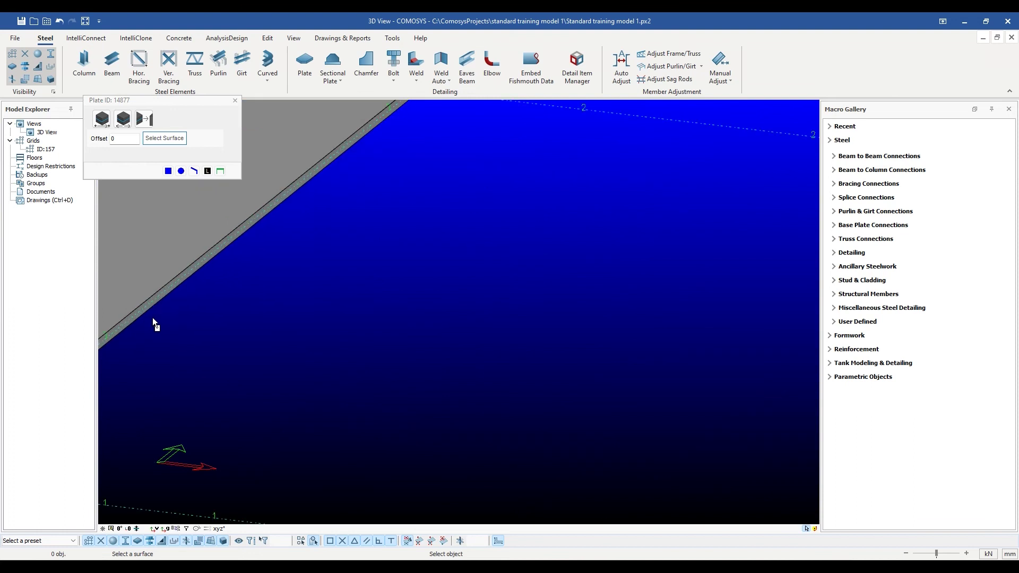
left_click(164, 289)
Examine the joint between the extended rectangular plate and the triangular plate from several views, and clear the edge selection.
scroll(271, 339, "down", 5)
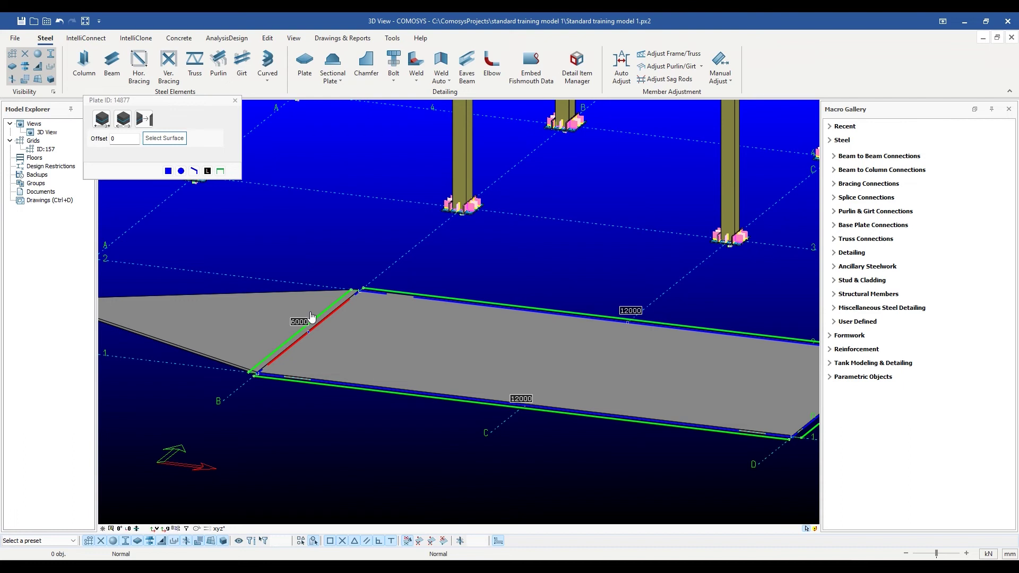
scroll(380, 435, "up", 3)
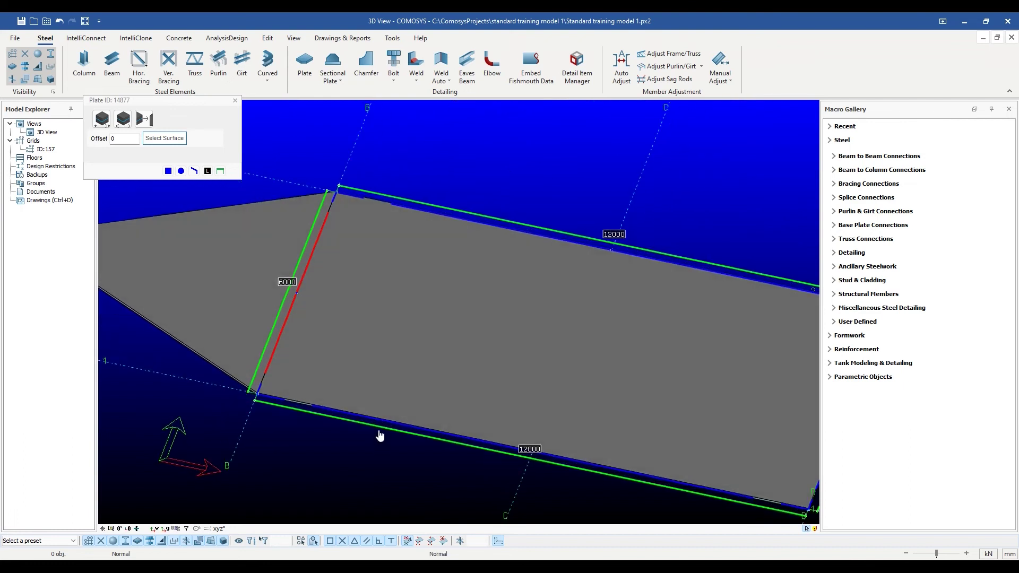
scroll(380, 436, "down", 5)
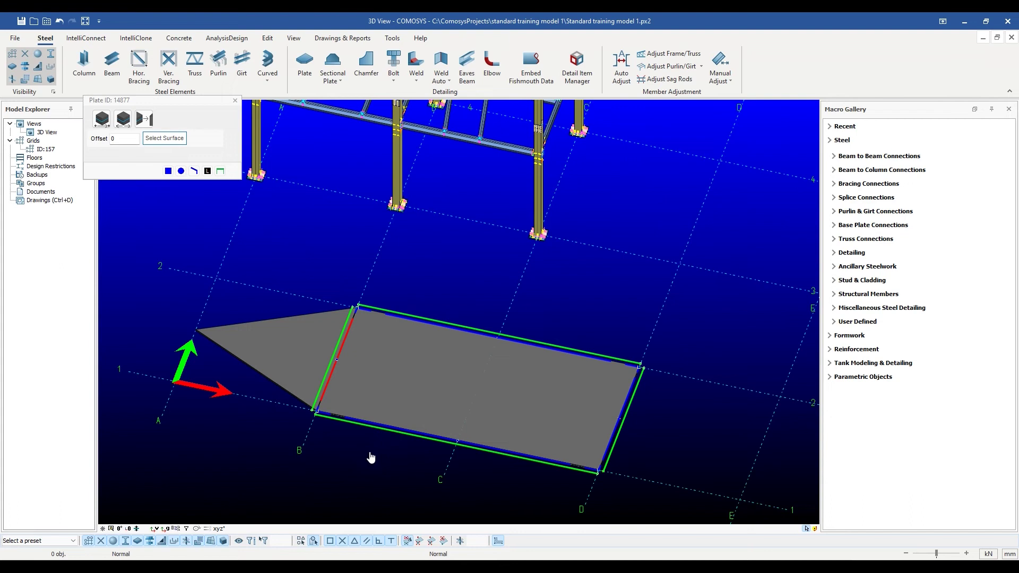
middle_click_drag(367, 455, 361, 436)
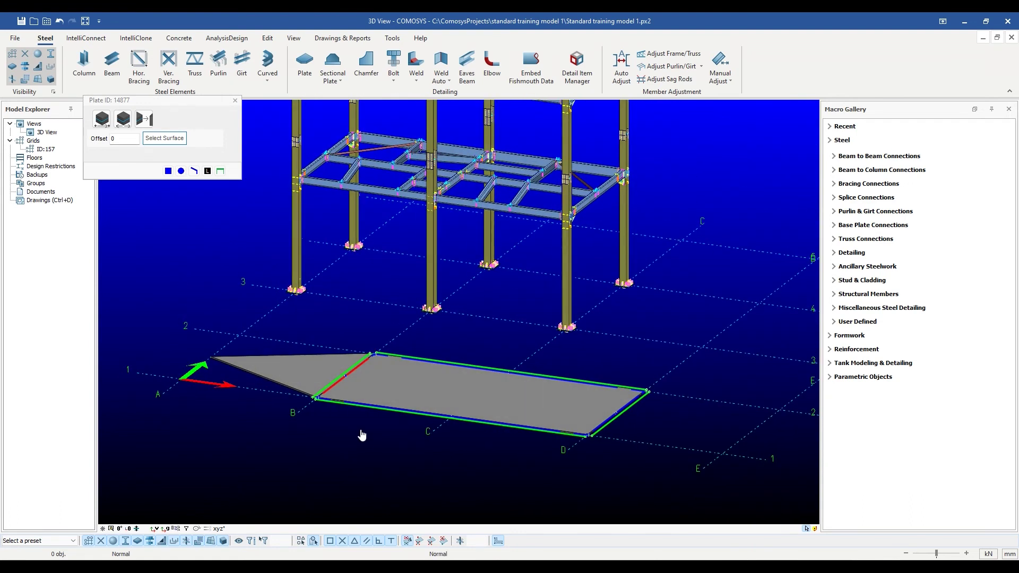
scroll(332, 404, "up", 3)
scroll(333, 403, "up", 2)
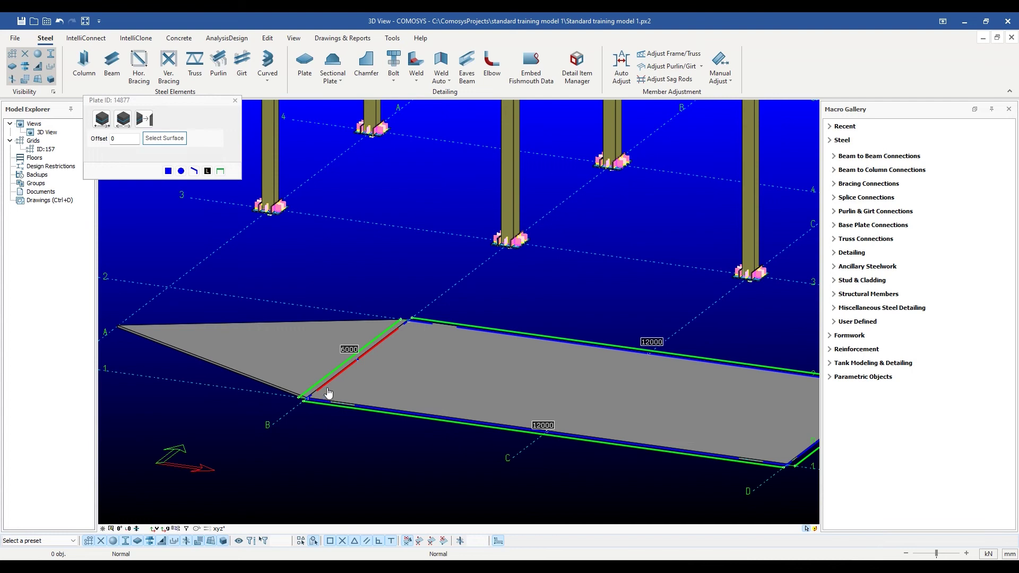
left_click(201, 325)
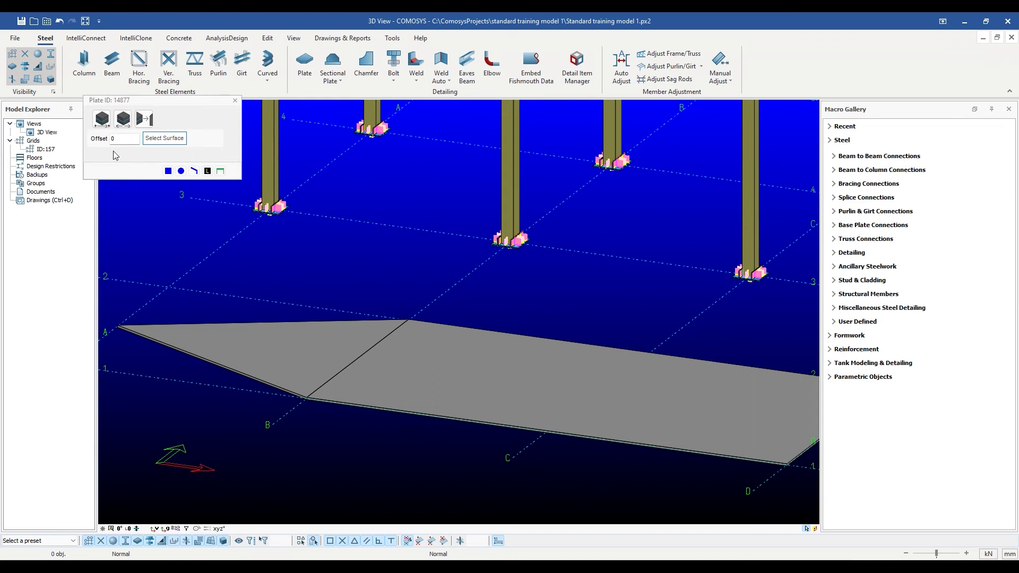
scroll(378, 439, "down", 5)
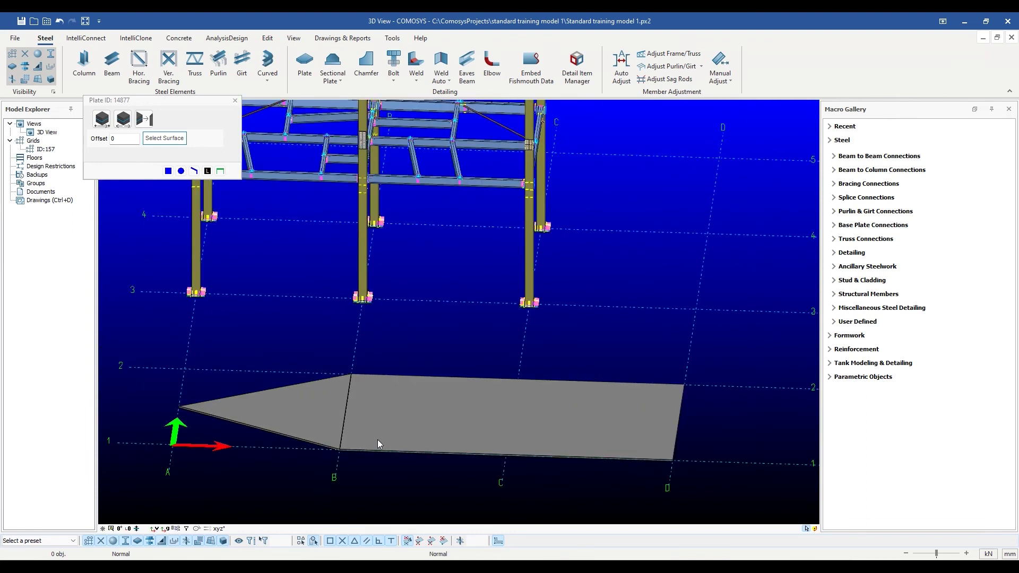
Insert a new corner point at the midpoint of the rectangular plate's edge on grid line D, moved by X 400 and Y 200.
left_click(235, 101)
scroll(438, 400, "up", 3)
scroll(643, 460, "up", 3)
left_click(622, 409)
scroll(614, 415, "up", 2)
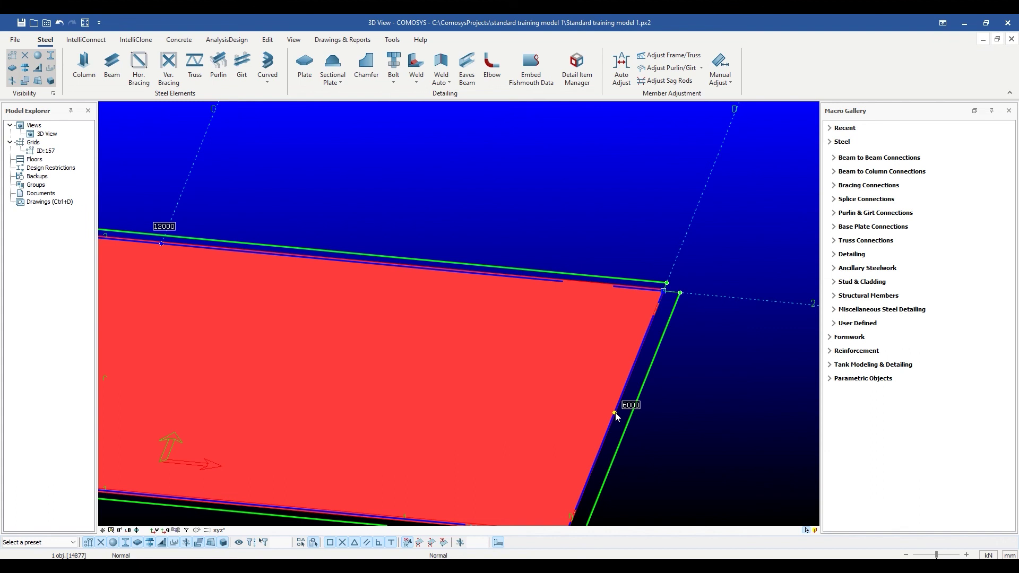
left_click(615, 414)
left_click(100, 125)
left_click_drag(114, 141, 100, 142)
type("400")
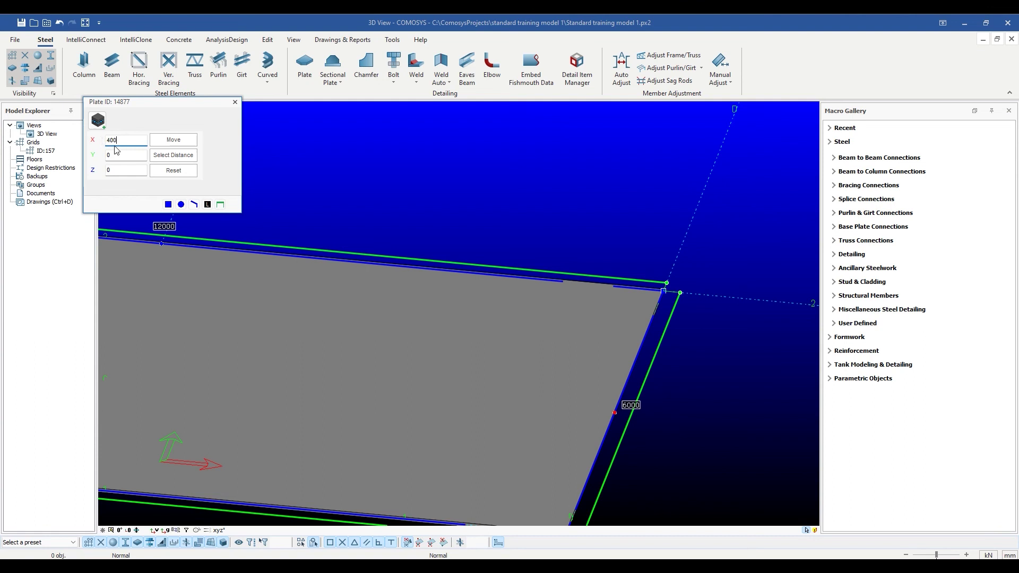
key("Tab")
type("200")
left_click(178, 144)
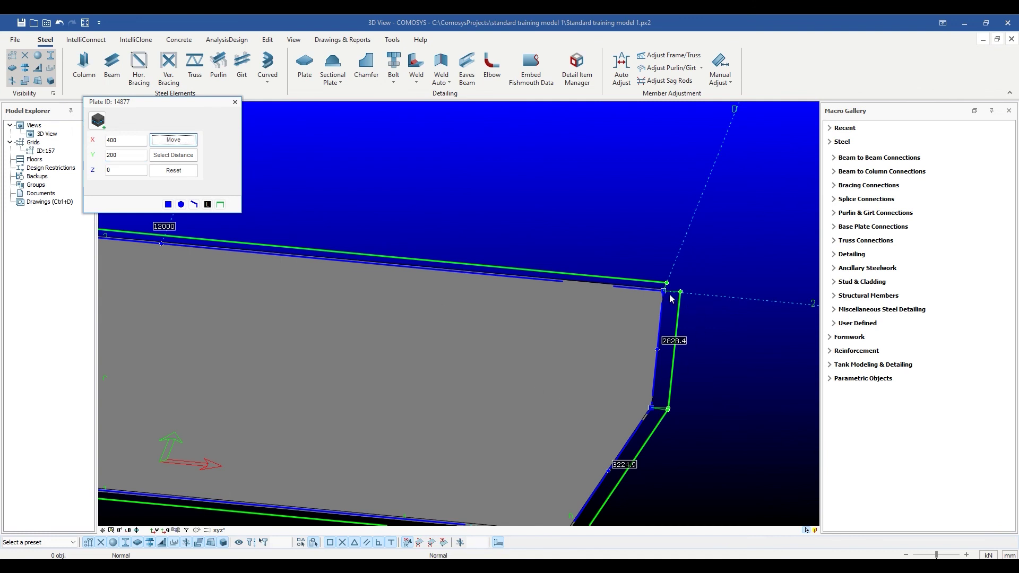
Delete the added corner point from the plate's edge on grid line D.
scroll(590, 447, "down", 2)
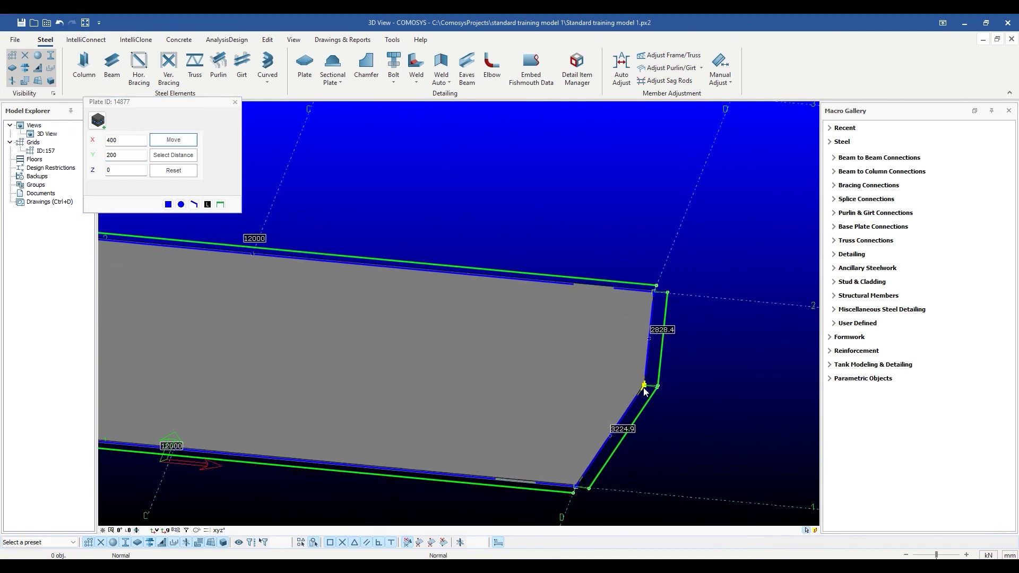
left_click(643, 388)
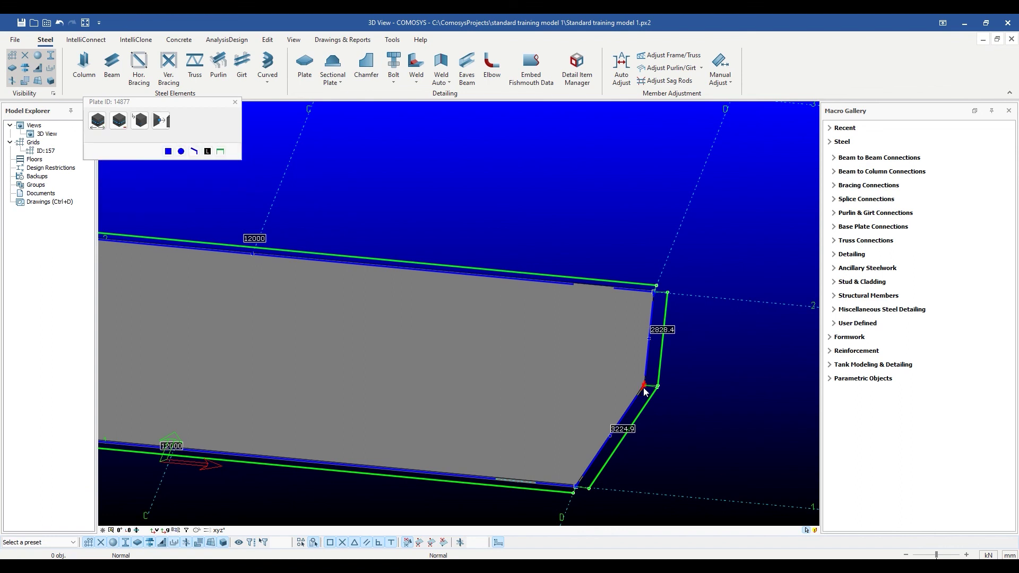
left_click(124, 129)
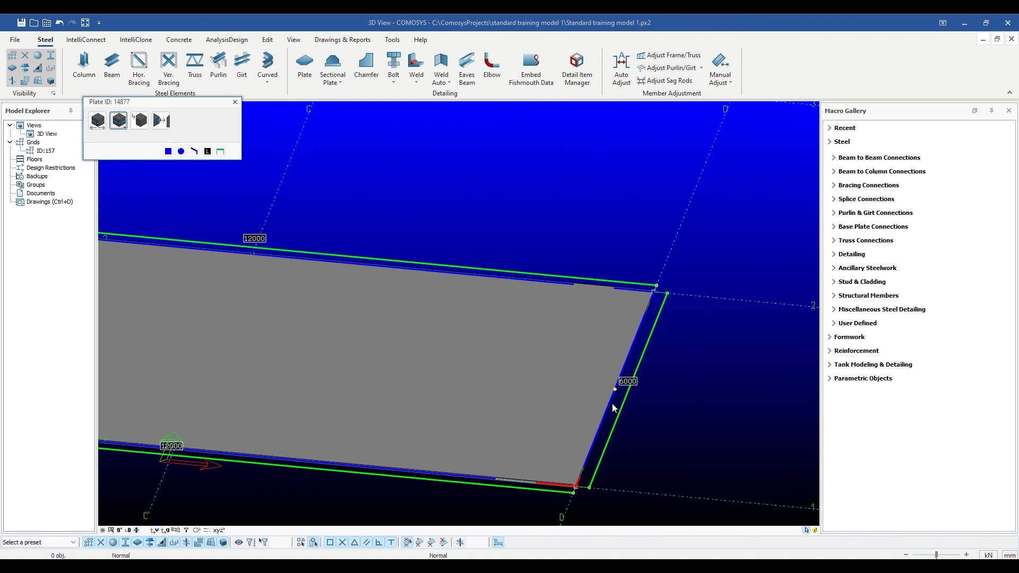
Toggle the edge midpoint handles off and on, and examine the handle and dimension display options on the plate's grid line D edge.
scroll(638, 456, "down", 2)
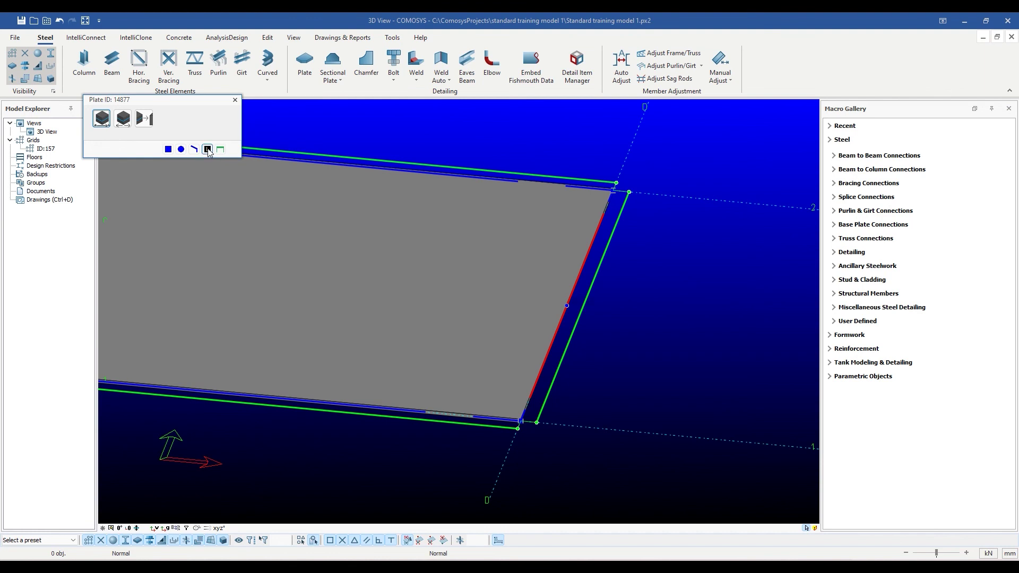
scroll(524, 334, "up", 2)
scroll(523, 329, "down", 2)
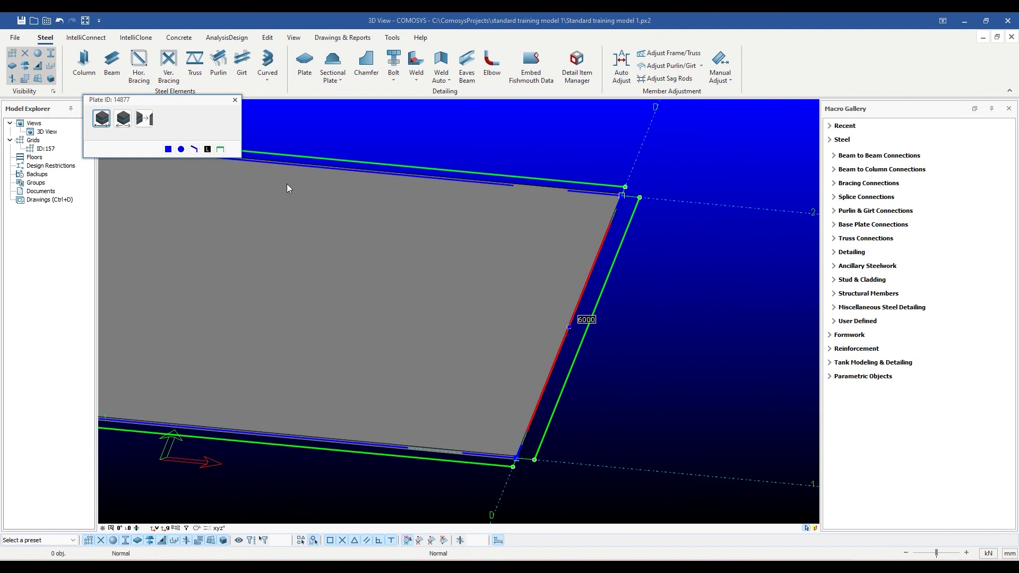
left_click(182, 150)
scroll(550, 363, "up", 2)
left_click(182, 150)
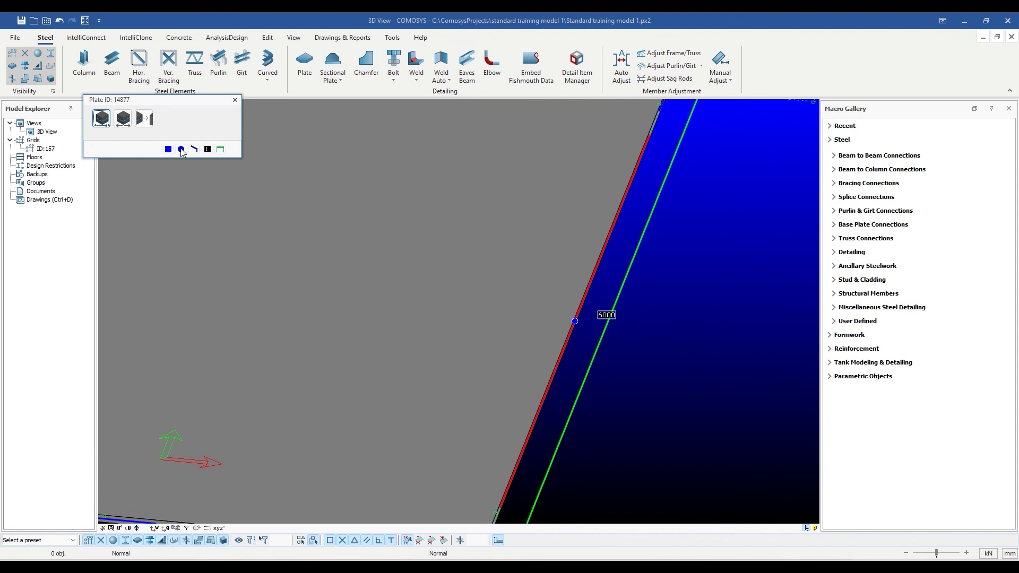
scroll(339, 361, "down", 3)
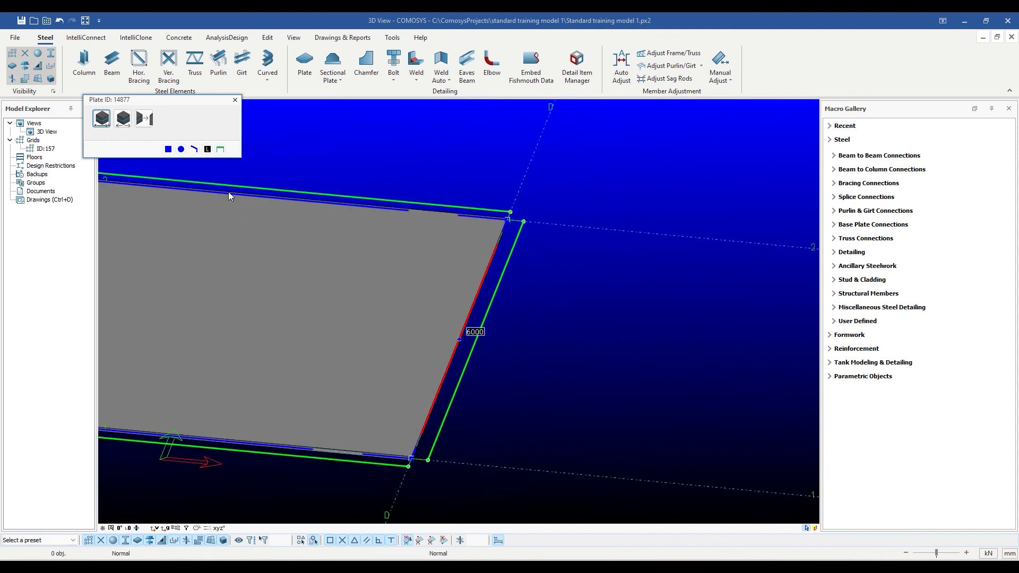
scroll(472, 206, "up", 2)
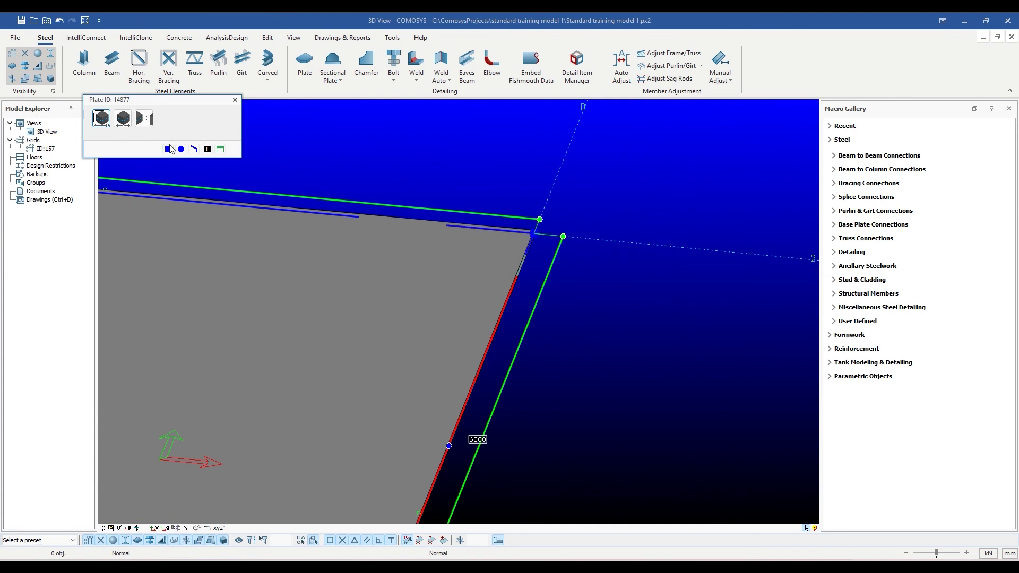
scroll(364, 250, "down", 2)
scroll(363, 247, "down", 2)
middle_click_drag(351, 251, 530, 268)
scroll(529, 269, "down", 2)
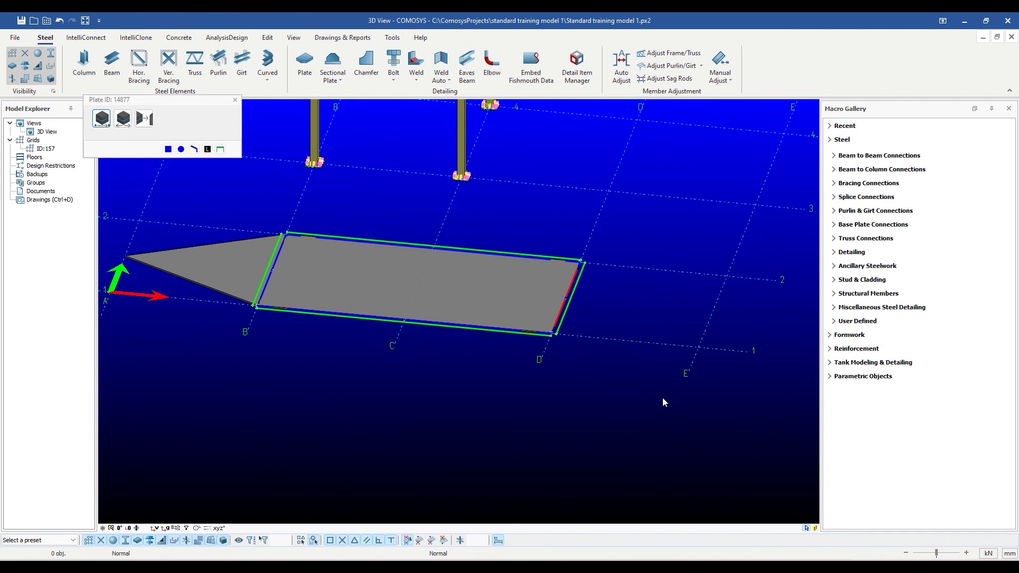